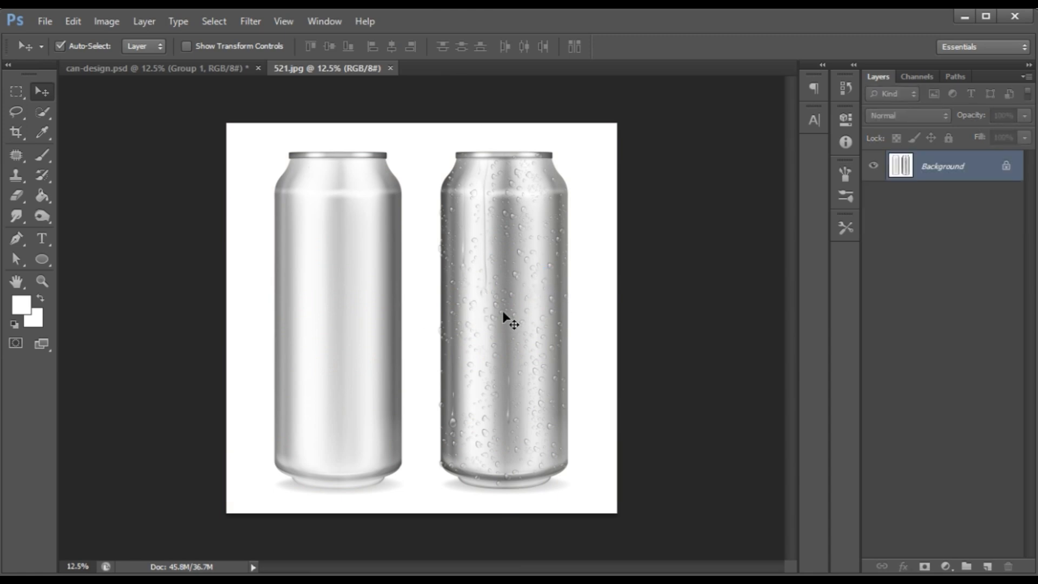
# Examine the blank cans in 521.jpg and the finished label design in can-design.psd for reference
pyautogui.hotkey('ctrl', '+')
pyautogui.hotkey('ctrl', '+')
pyautogui.hotkey('ctrl', '-')
pyautogui.hotkey('ctrl', '-')
pyautogui.hotkey('ctrl', '-')
pyautogui.click(180, 68)
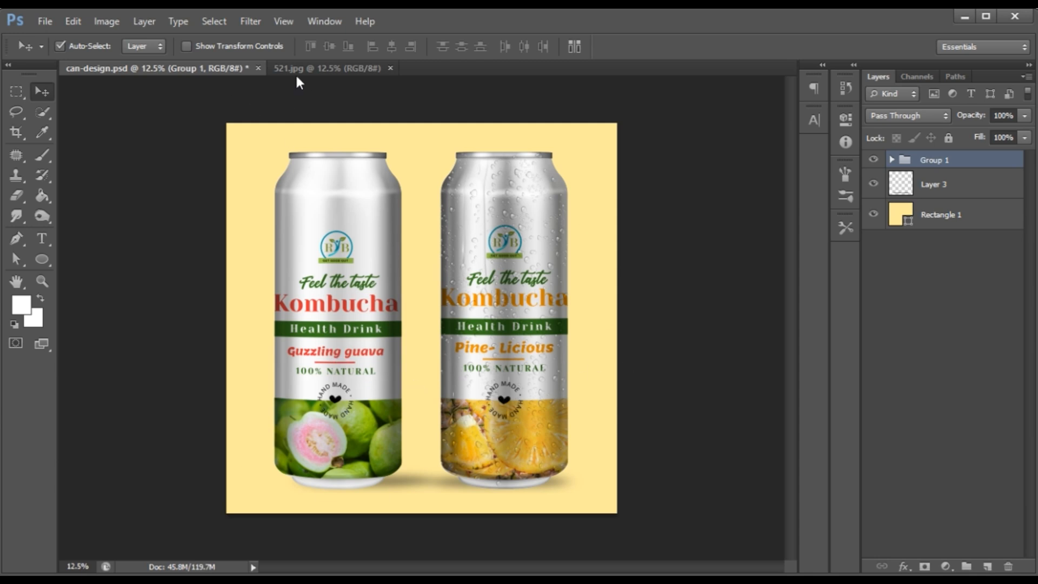
pyautogui.click(325, 68)
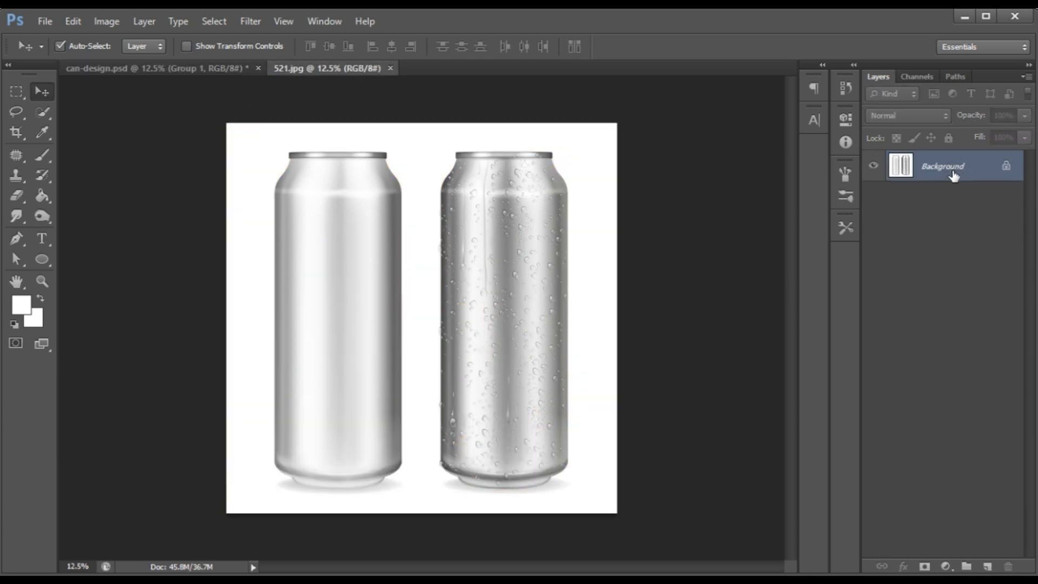
# Convert the locked Background of 521.jpg into a regular layer and place the Guzzling guava-front image in the document
pyautogui.doubleClick(866, 169)
pyautogui.press('Return')
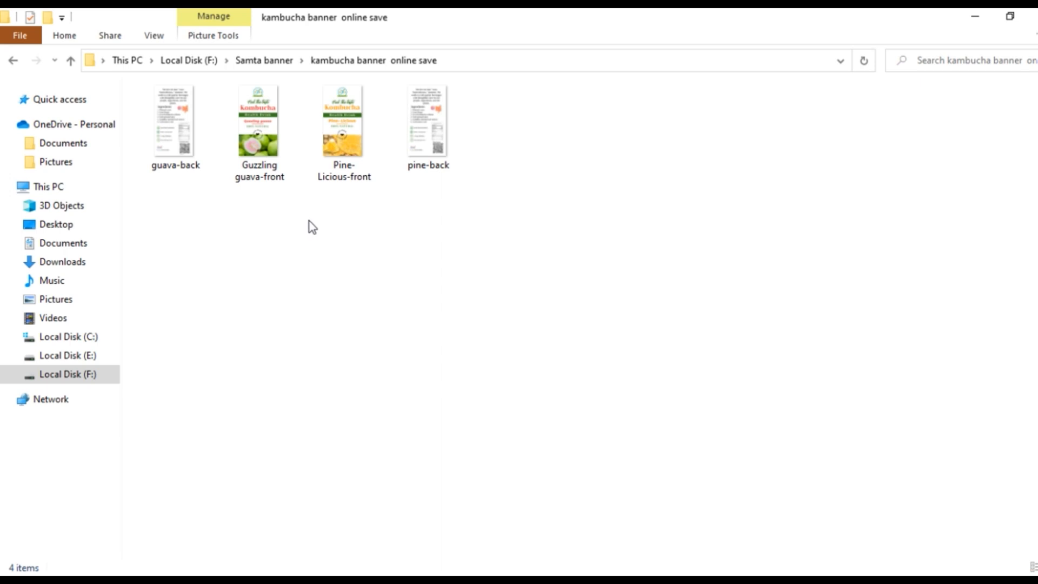
pyautogui.click(258, 131)
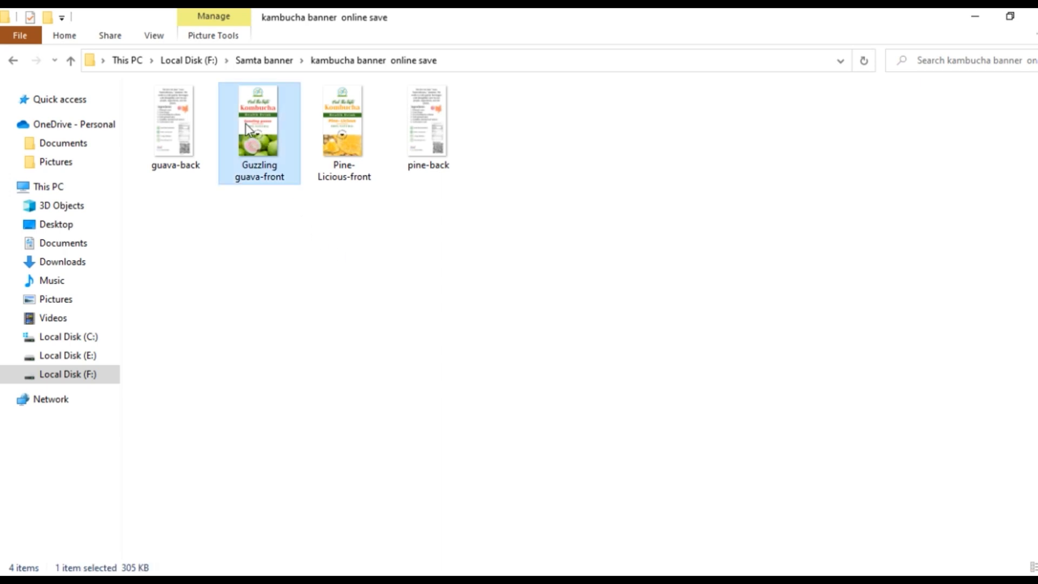
pyautogui.moveTo(257, 127); pyautogui.dragTo(533, 294)
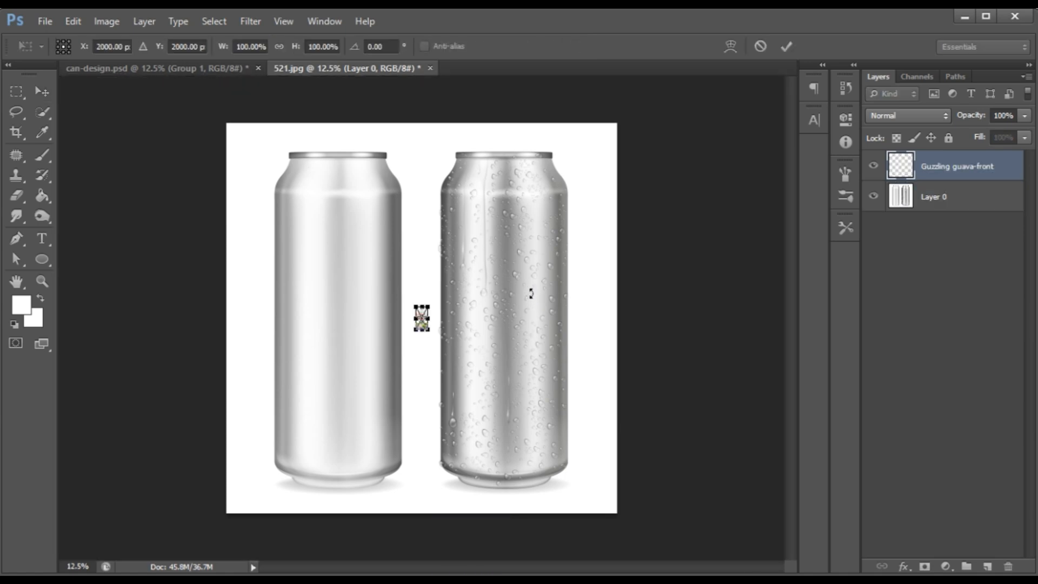
# Scale the placed guava label to about 1164% wide and 1149% high and position it over the water-droplet can
pyautogui.moveTo(432, 332); pyautogui.dragTo(530, 427)
pyautogui.moveTo(473, 360); pyautogui.dragTo(557, 375)
pyautogui.moveTo(576, 470); pyautogui.dragTo(537, 453)
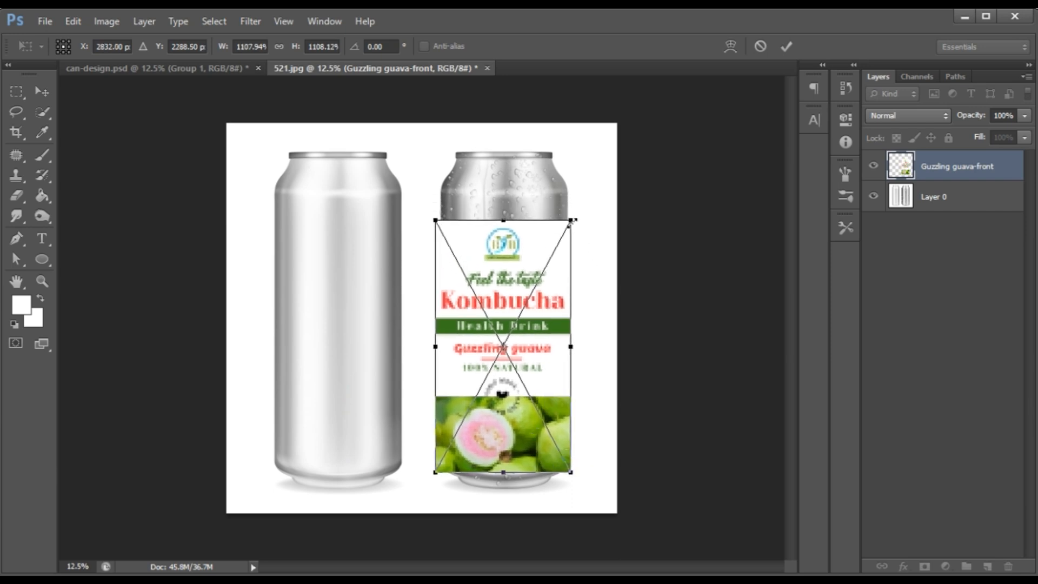
pyautogui.moveTo(571, 218); pyautogui.dragTo(575, 216)
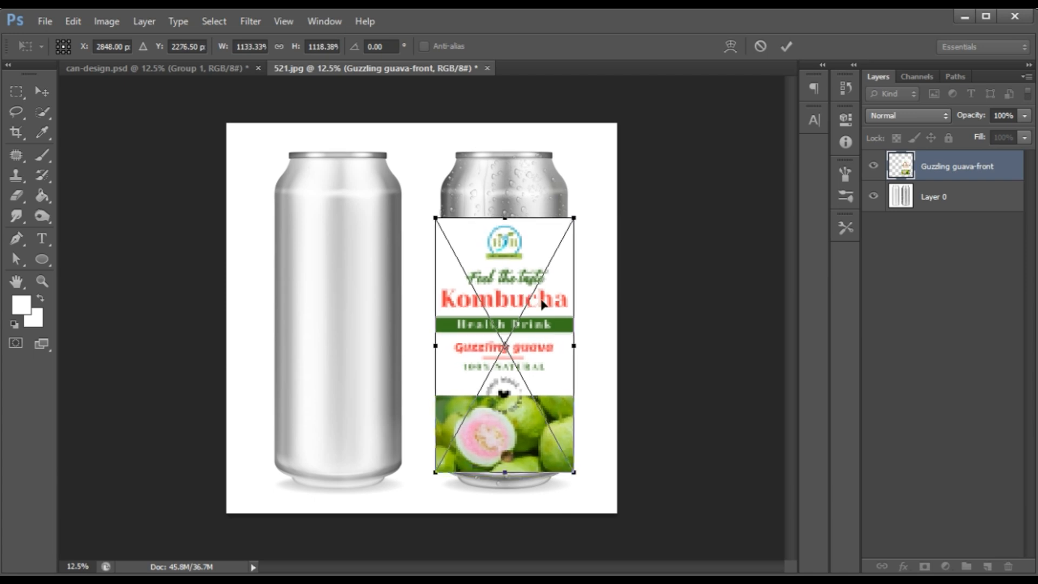
pyautogui.moveTo(438, 219); pyautogui.dragTo(432, 211)
pyautogui.moveTo(473, 253); pyautogui.dragTo(471, 249)
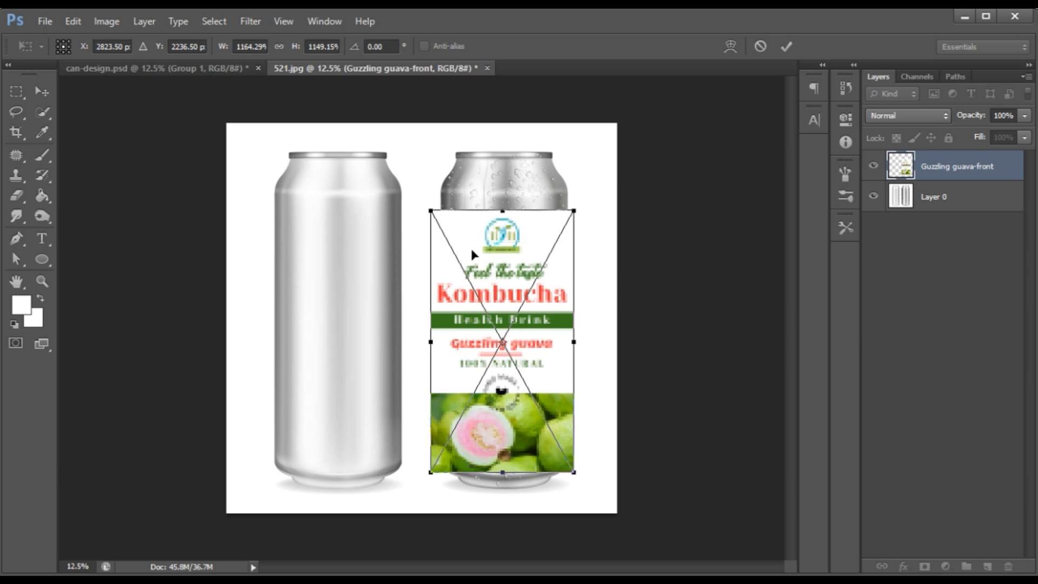
pyautogui.press('Down')
pyautogui.press('Down')
pyautogui.press('Down')
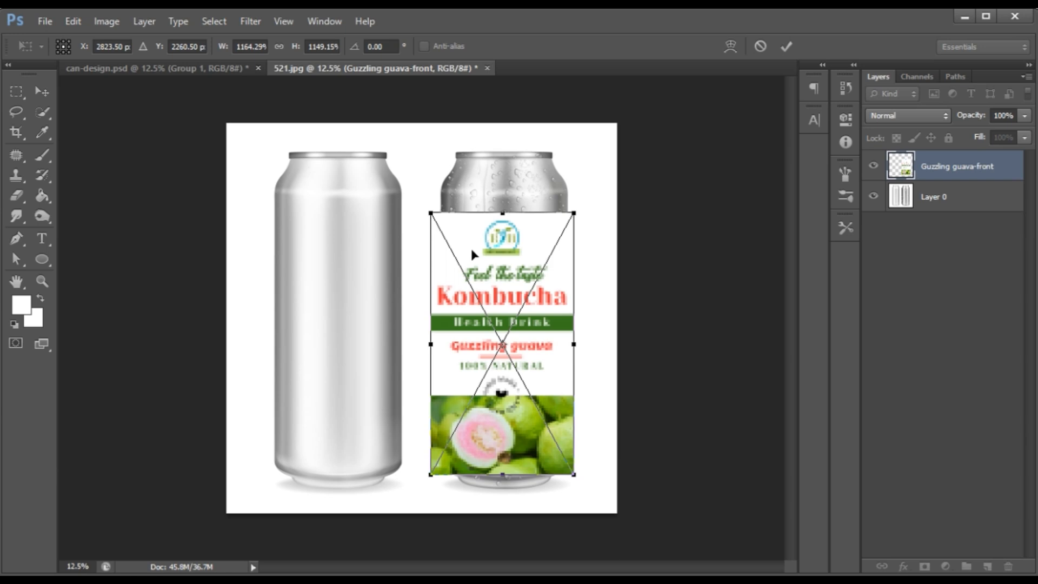
pyautogui.press('Return')
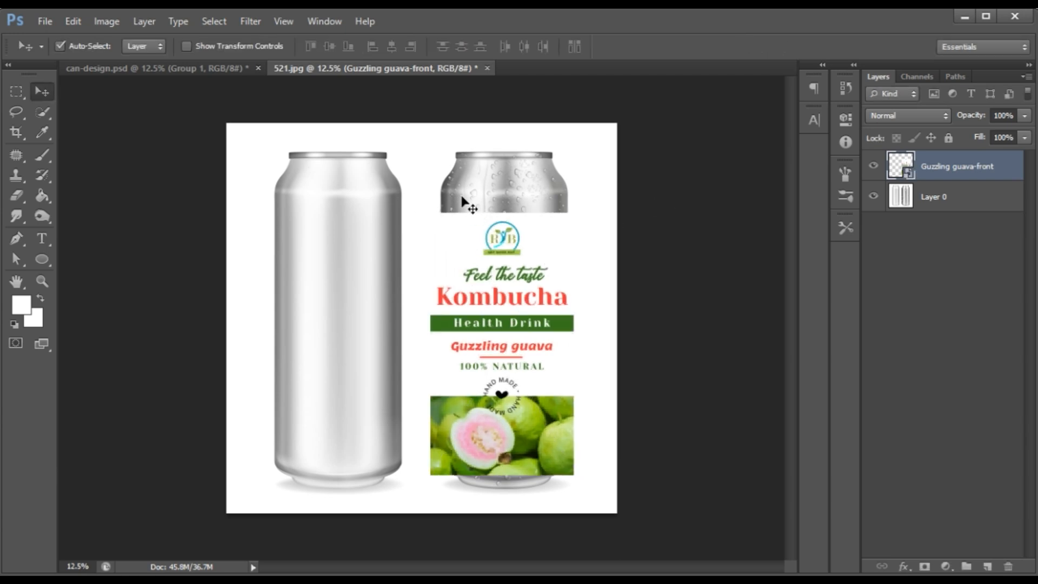
# Rasterize the Guzzling guava-front layer and fill a rectangular strip along the label's upper edge with white to extend it upward
pyautogui.rightClick(940, 171)
pyautogui.click(784, 195)
pyautogui.click(16, 91)
pyautogui.moveTo(433, 187); pyautogui.dragTo(582, 214)
pyautogui.click(73, 21)
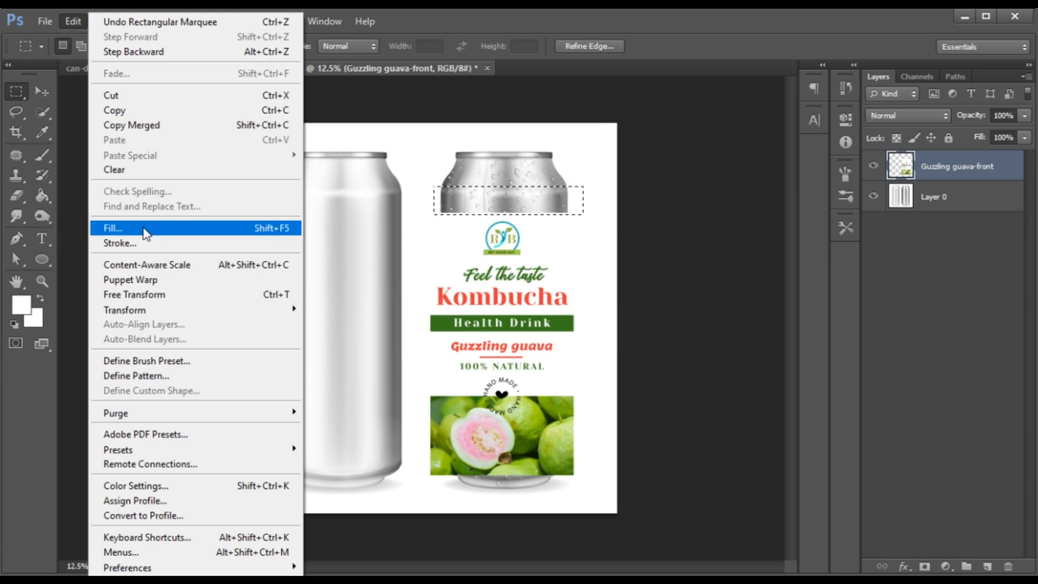
pyautogui.click(112, 228)
pyautogui.click(614, 171)
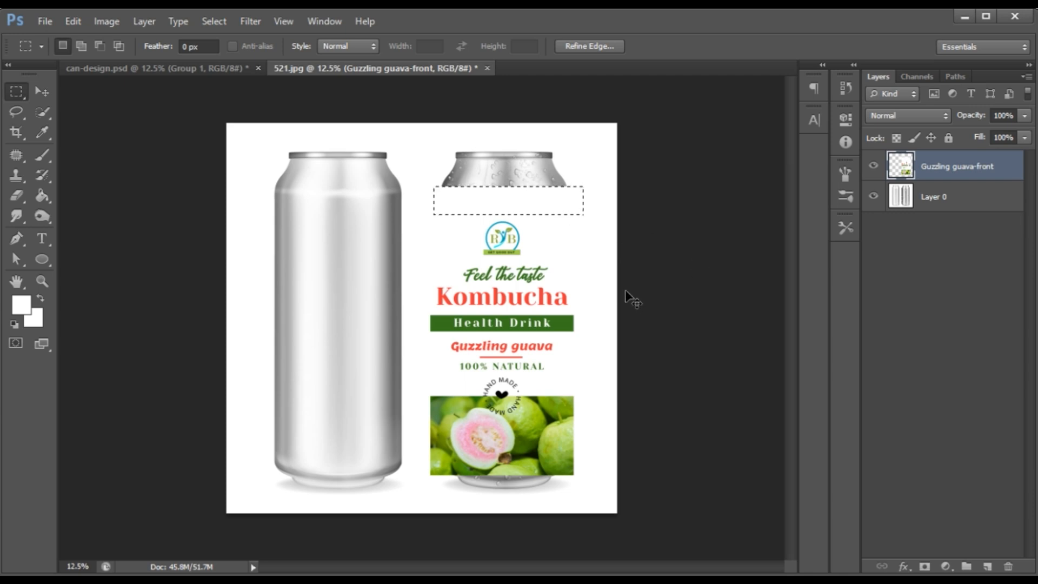
pyautogui.hotkey('ctrl', 'd')
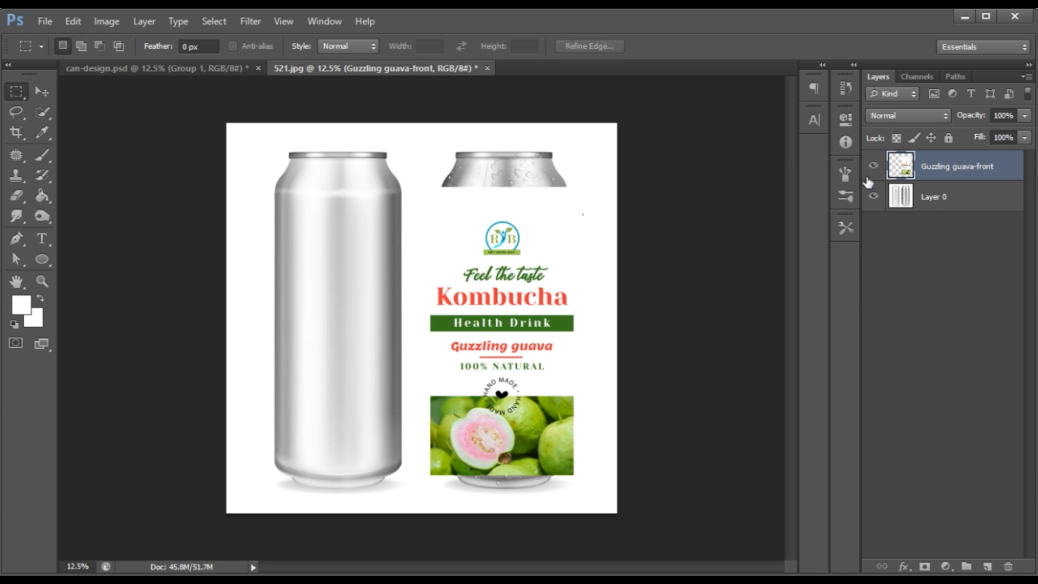
# Hide the guava label and mask Layer 0 to the water-droplet can using a Quick Selection of its outline
pyautogui.click(949, 203)
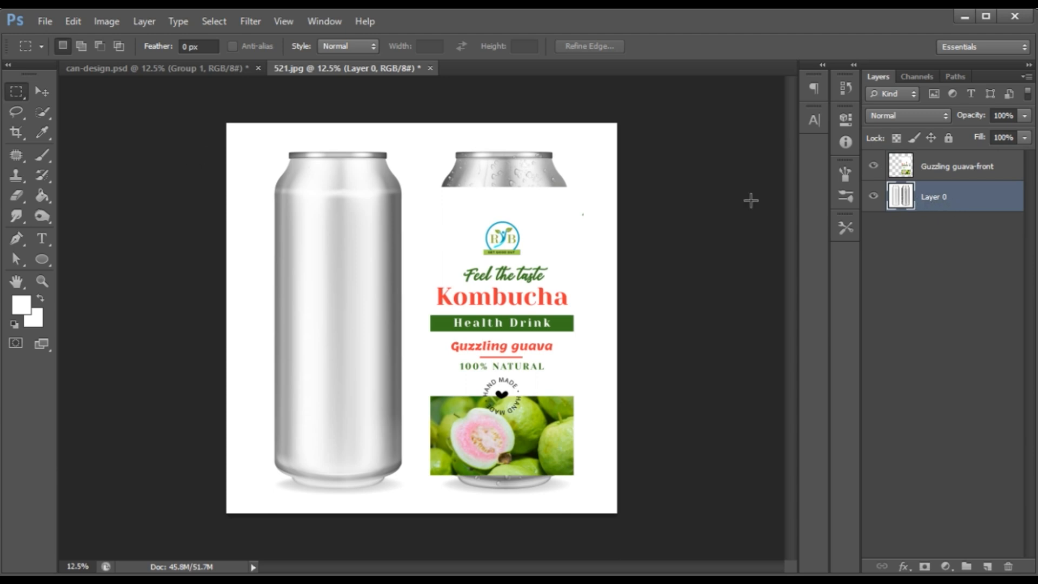
pyautogui.click(873, 167)
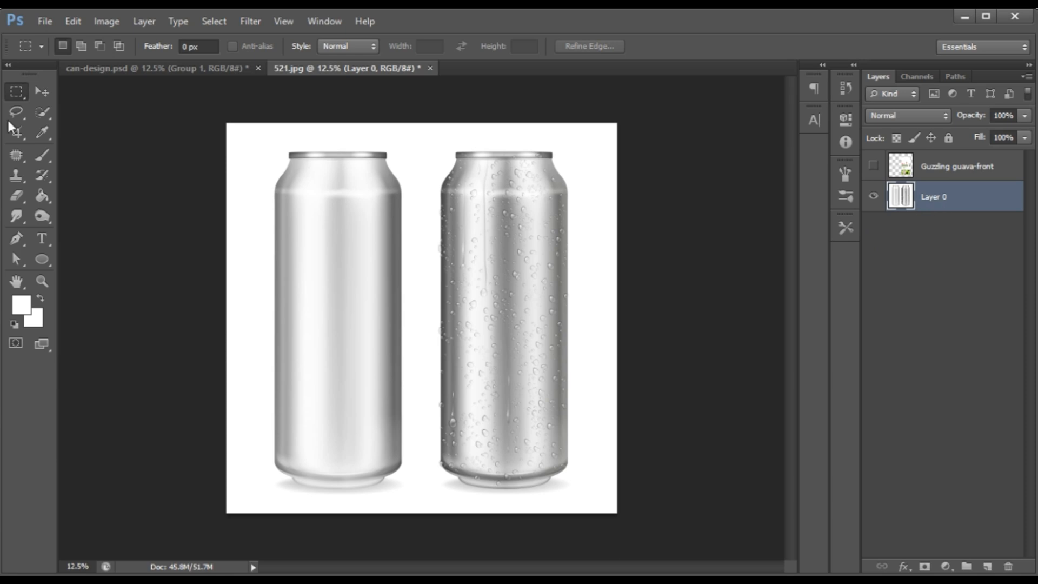
pyautogui.moveTo(39, 110); pyautogui.dragTo(78, 112)
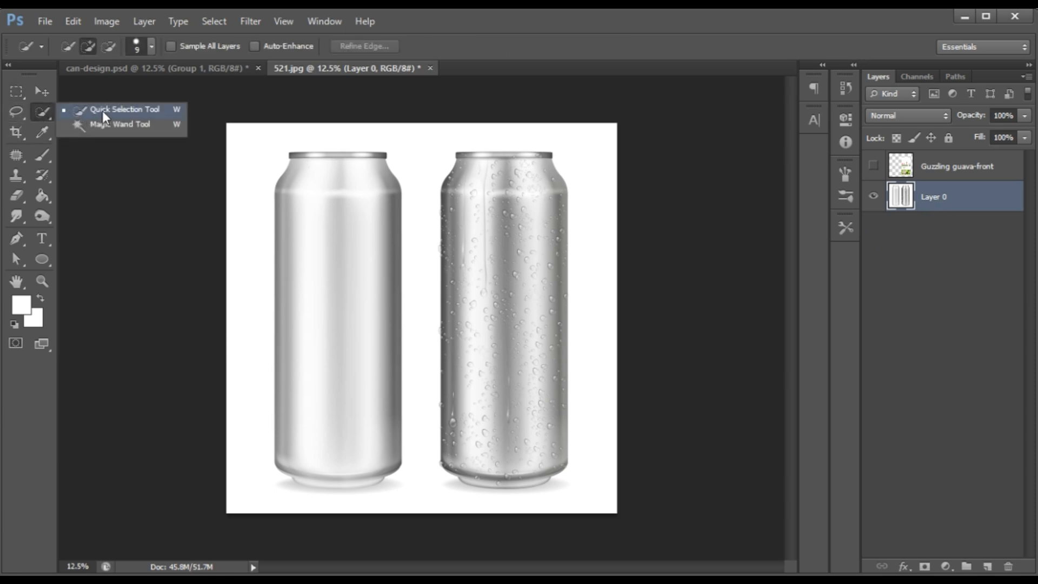
pyautogui.click(102, 110)
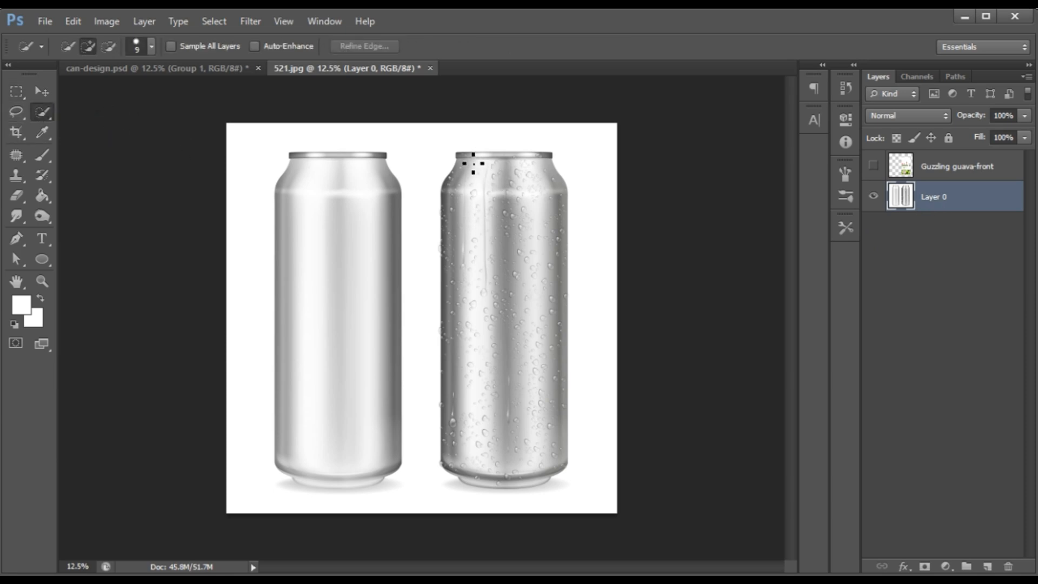
pyautogui.moveTo(469, 160)
pyautogui.mouseDown()
pyautogui.moveTo(540, 161)
pyautogui.moveTo(543, 219)
pyautogui.moveTo(494, 268)
pyautogui.mouseUp()
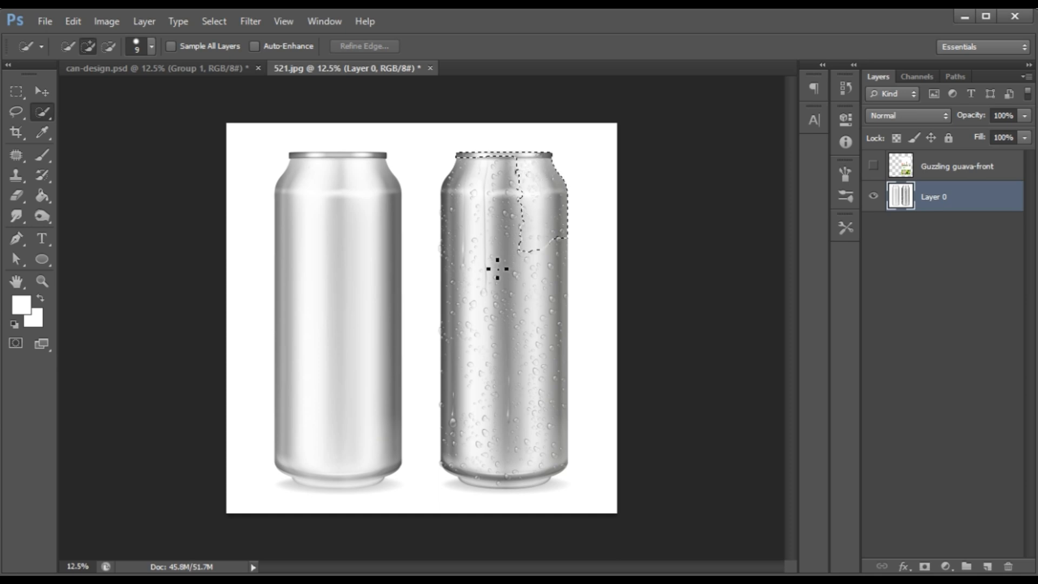
pyautogui.moveTo(461, 238)
pyautogui.mouseDown()
pyautogui.moveTo(468, 394)
pyautogui.moveTo(484, 459)
pyautogui.moveTo(546, 471)
pyautogui.moveTo(547, 211)
pyautogui.mouseUp()
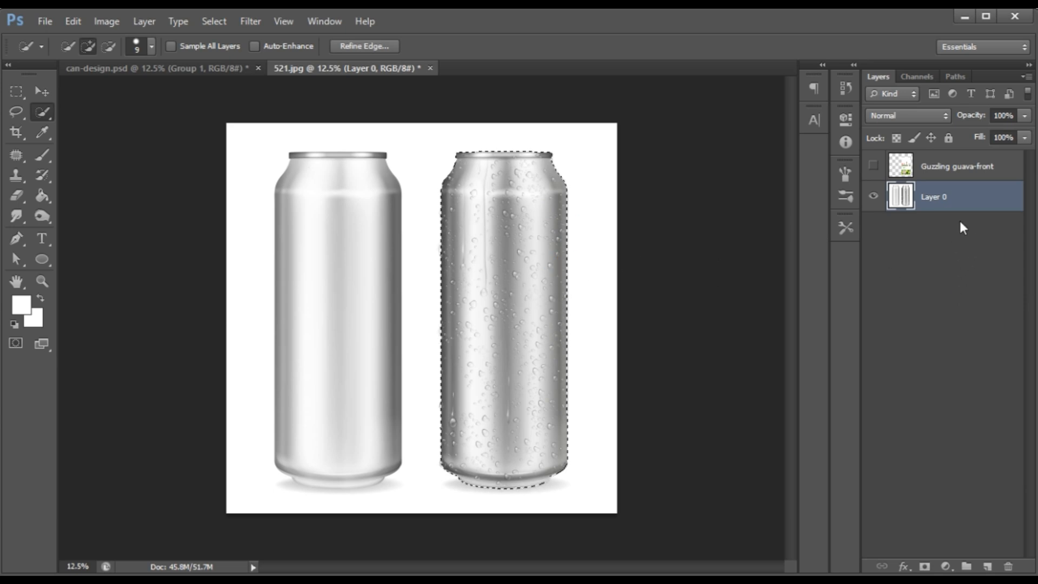
pyautogui.click(925, 567)
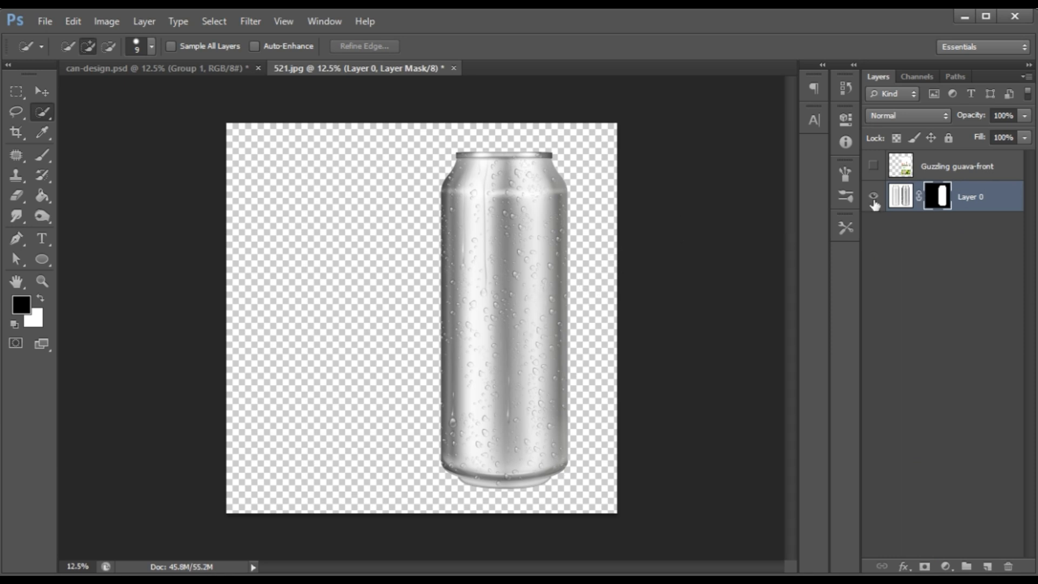
# Load Layer 0's mask as a selection with the Guzzling guava-front layer active, and keep that label layer hidden
pyautogui.click(874, 166)
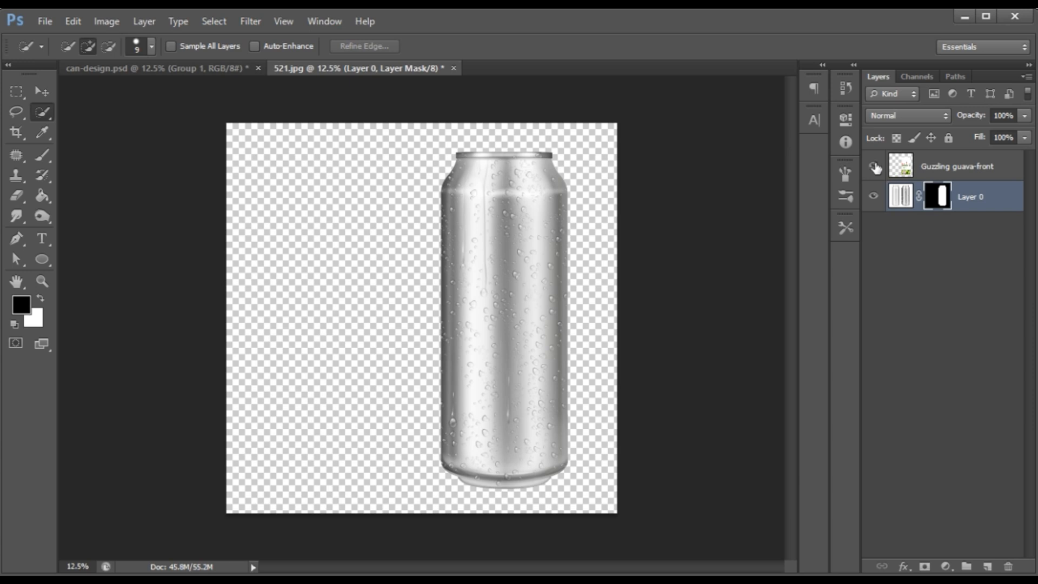
pyautogui.click(903, 172)
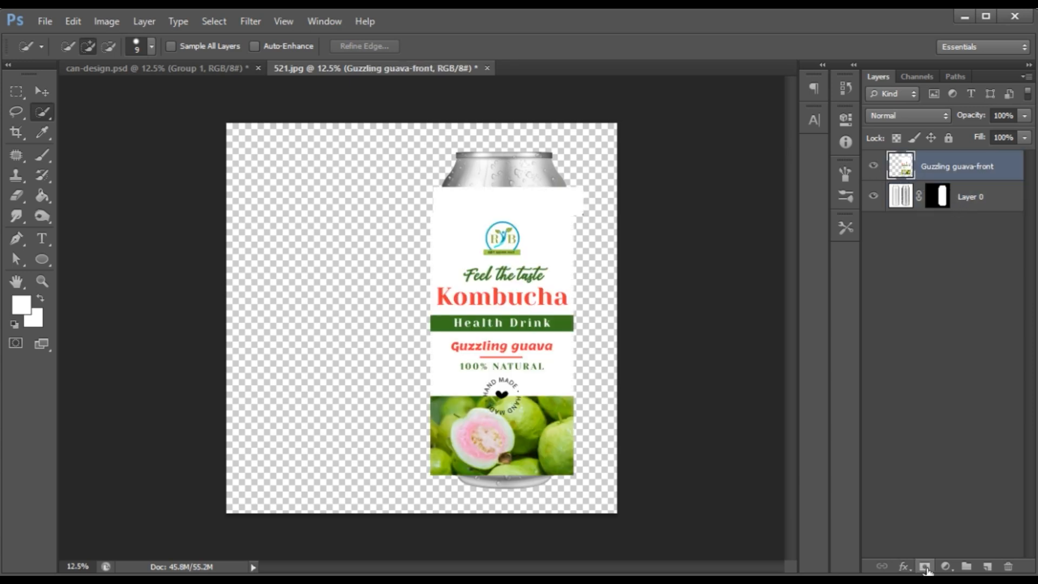
pyautogui.click(956, 198)
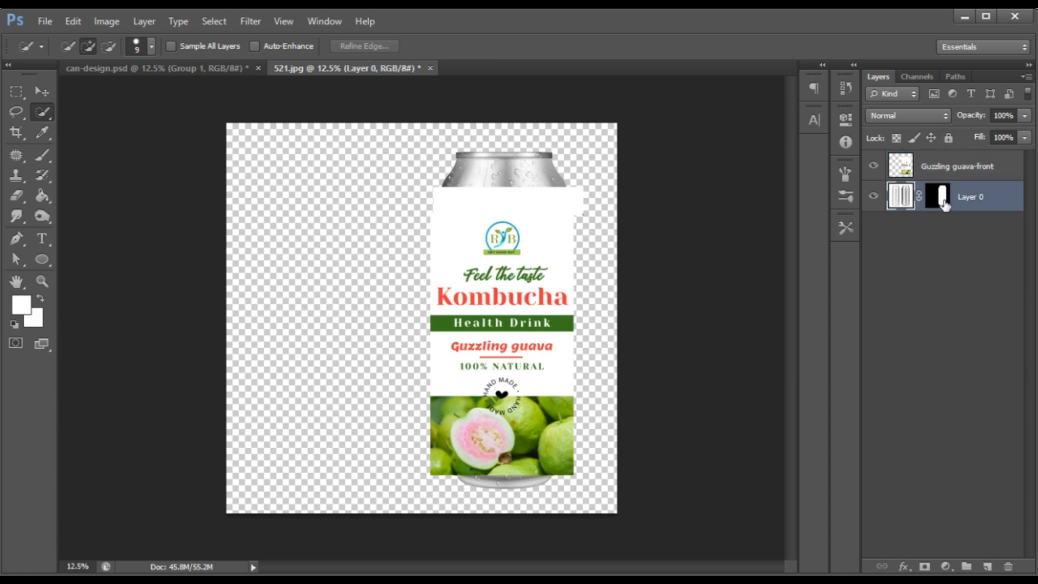
pyautogui.click(926, 171)
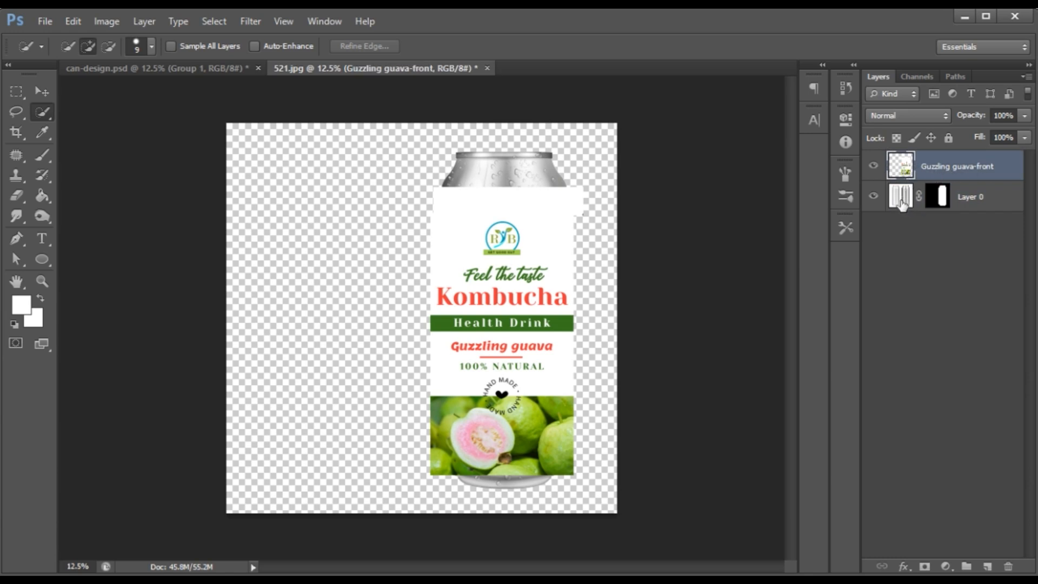
pyautogui.keyDown('ctrl'); pyautogui.click(941, 204); pyautogui.keyUp('ctrl')
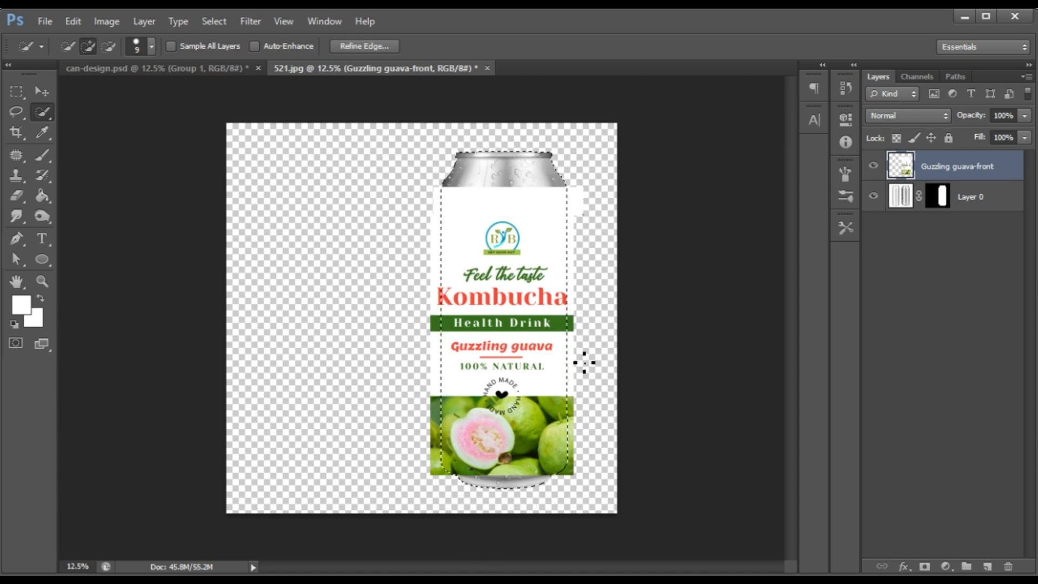
pyautogui.click(873, 165)
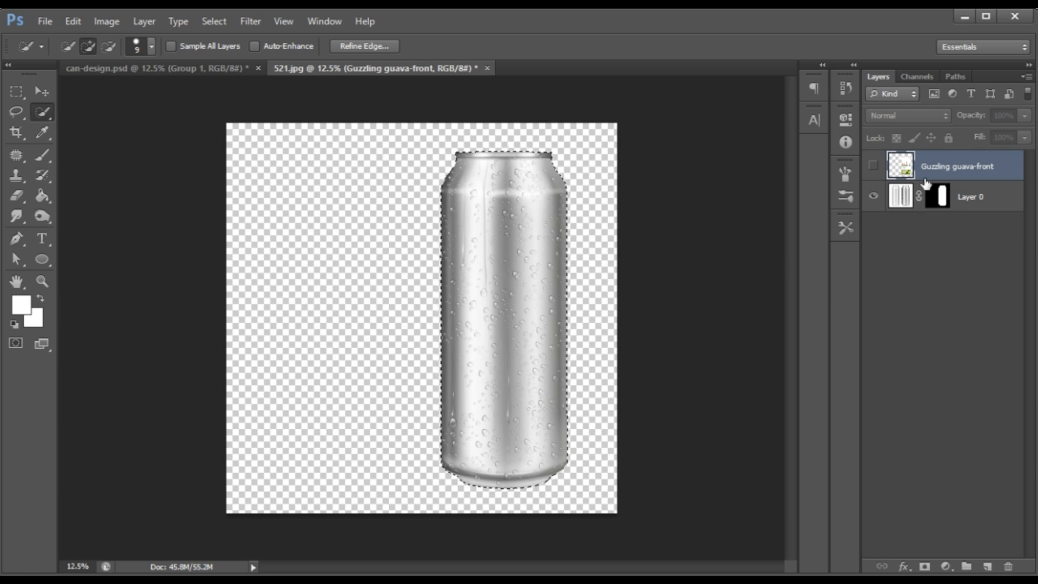
# Add a new empty layer and convert the can selection into a work path with a 1.5-pixel tolerance
pyautogui.click(985, 566)
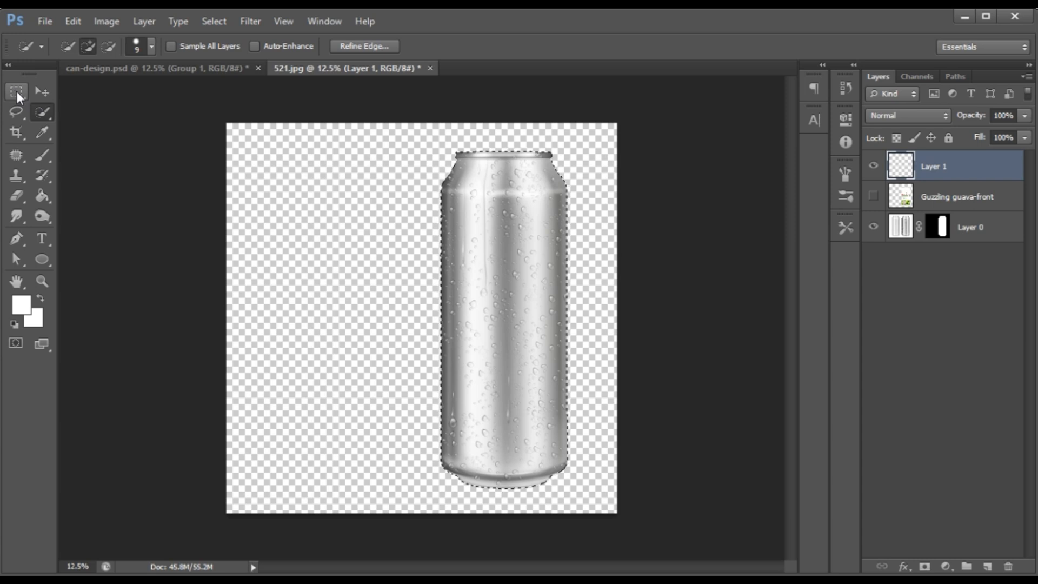
pyautogui.click(16, 92)
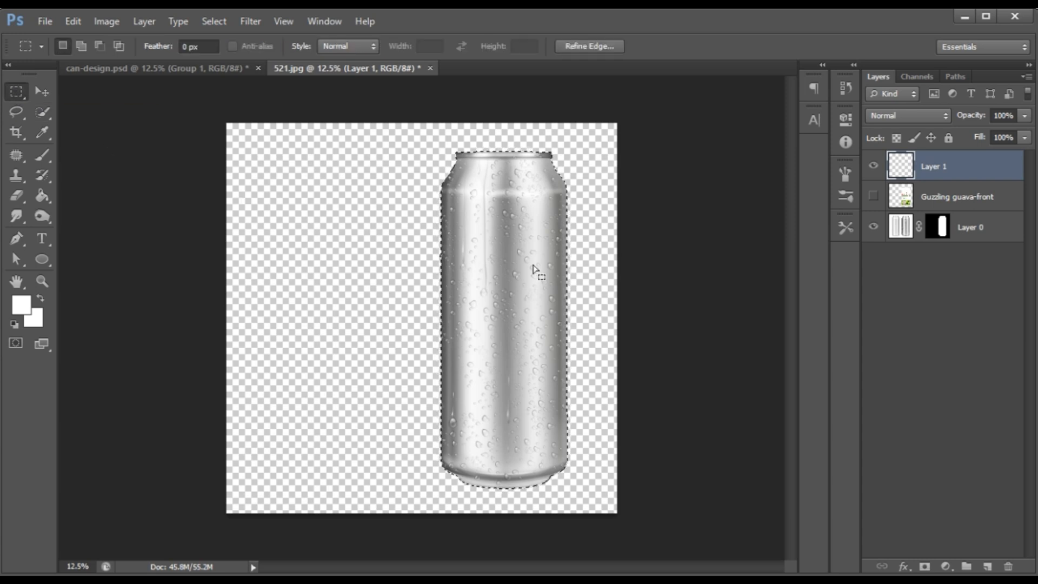
pyautogui.rightClick(494, 245)
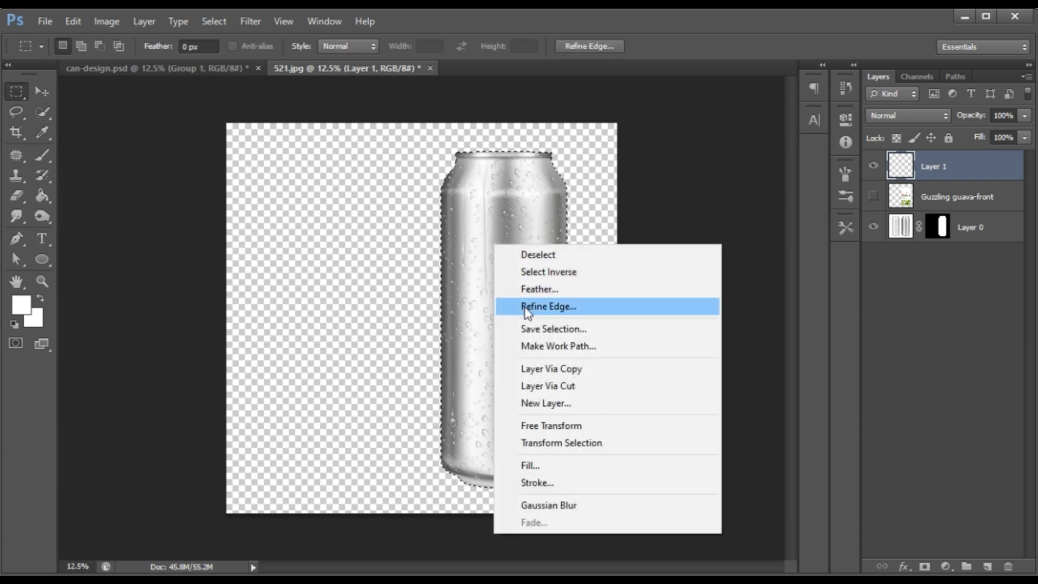
pyautogui.click(567, 349)
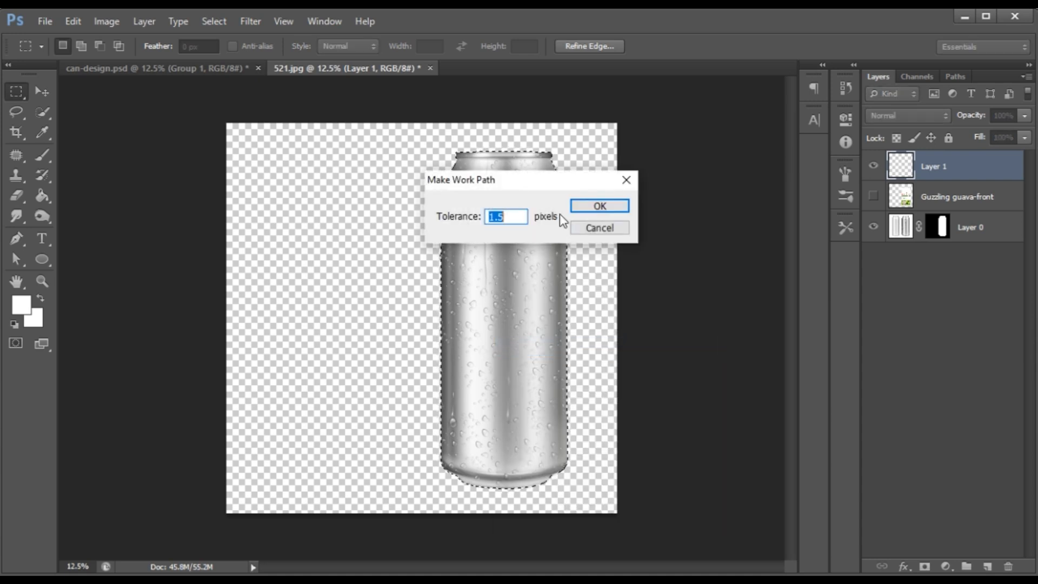
pyautogui.click(506, 217)
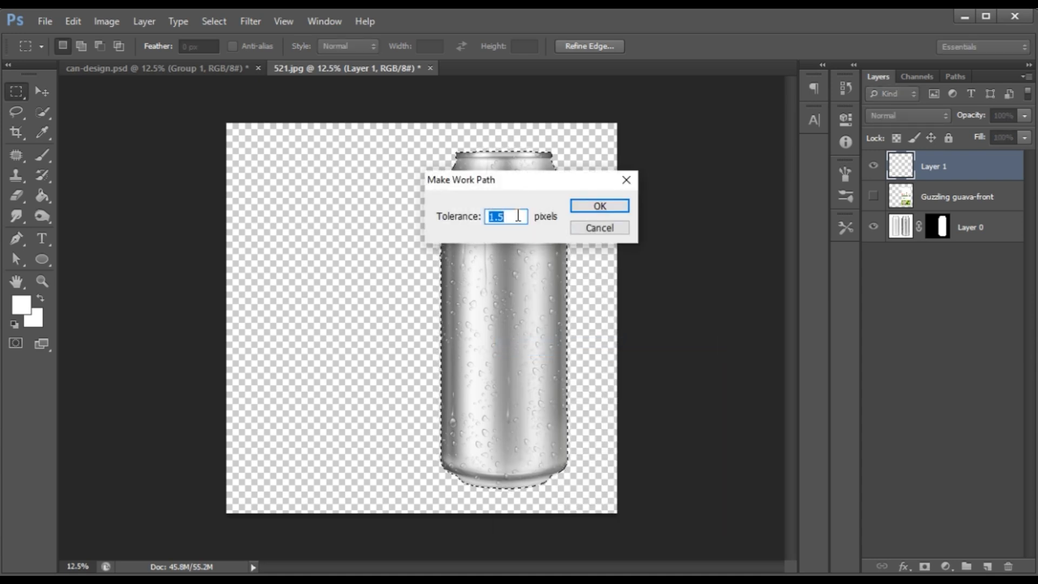
pyautogui.click(601, 207)
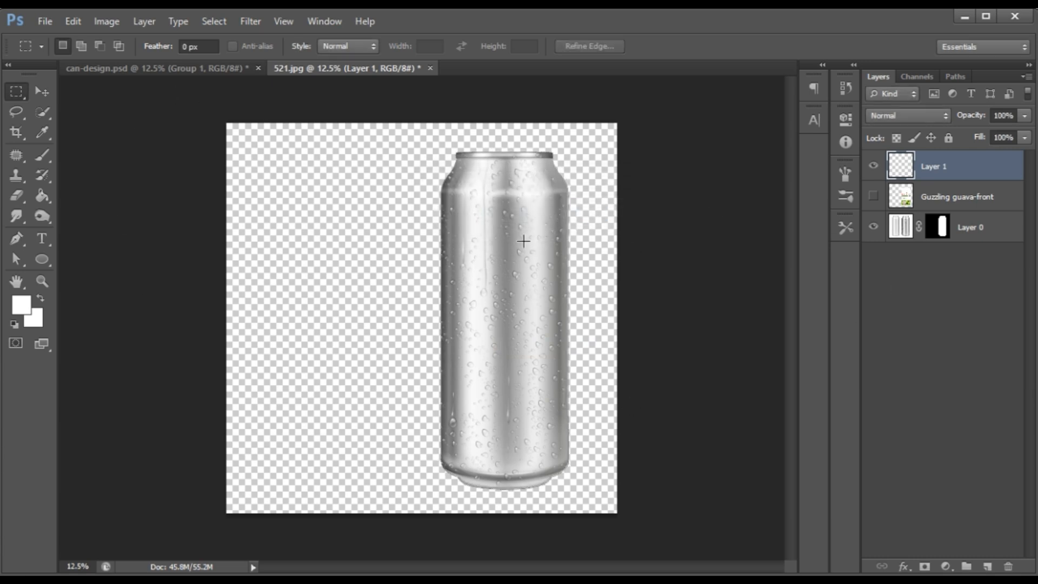
# Convert the can's work path into a white-filled vector shape layer
pyautogui.hotkey('ctrl', '+')
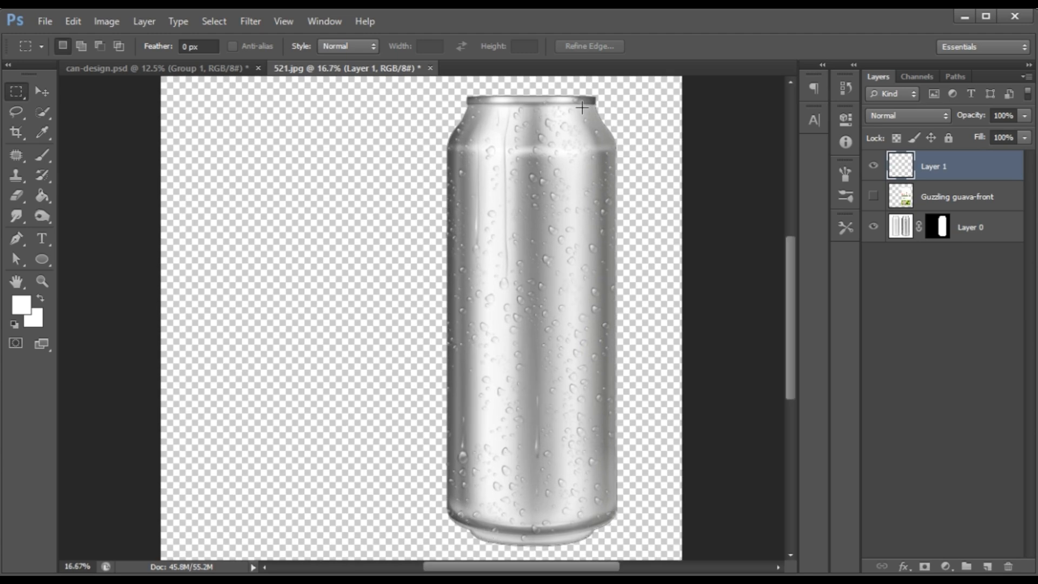
pyautogui.click(20, 258)
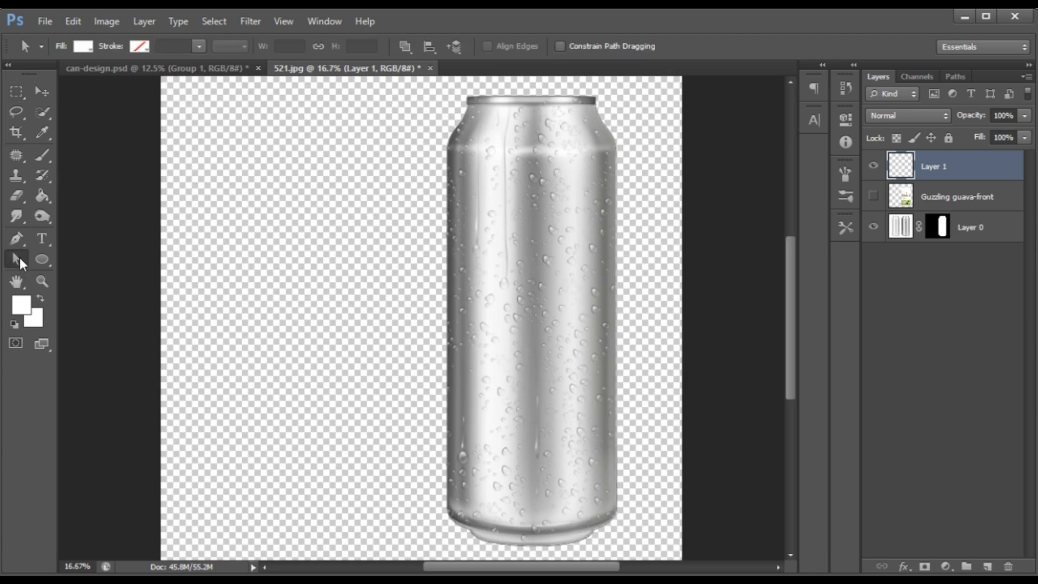
pyautogui.click(17, 243)
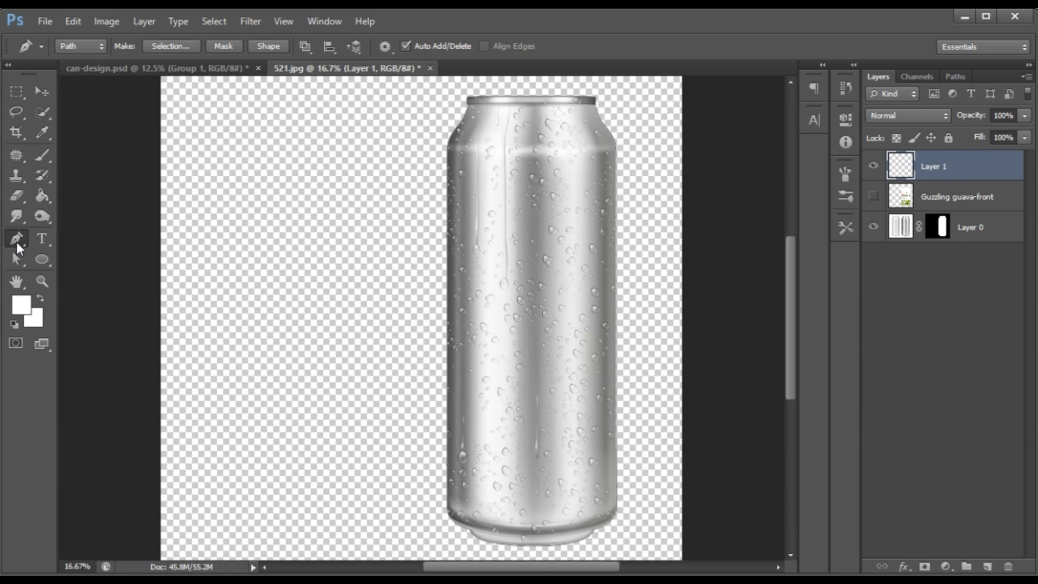
pyautogui.rightClick(17, 244)
pyautogui.click(40, 204)
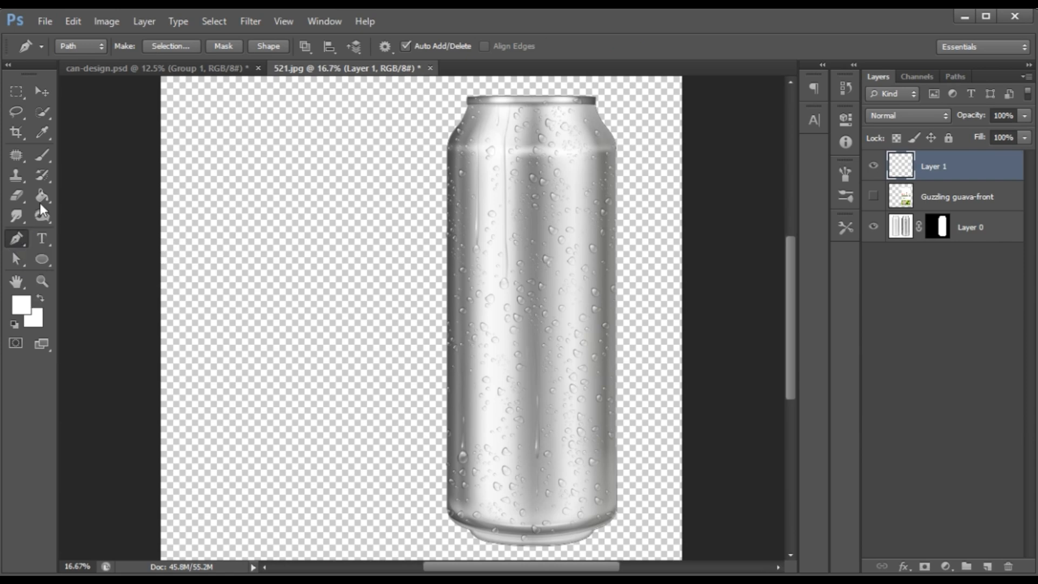
pyautogui.click(266, 45)
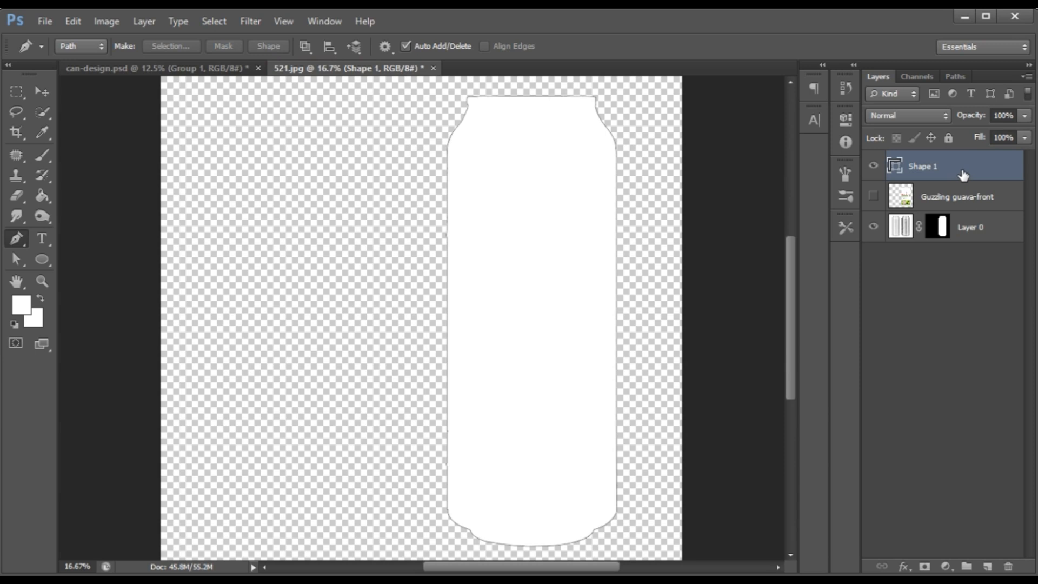
# Show the Guzzling guava-front layer, move it above Shape 1 and clip it to the can shape
pyautogui.hotkey('ctrl', '-')
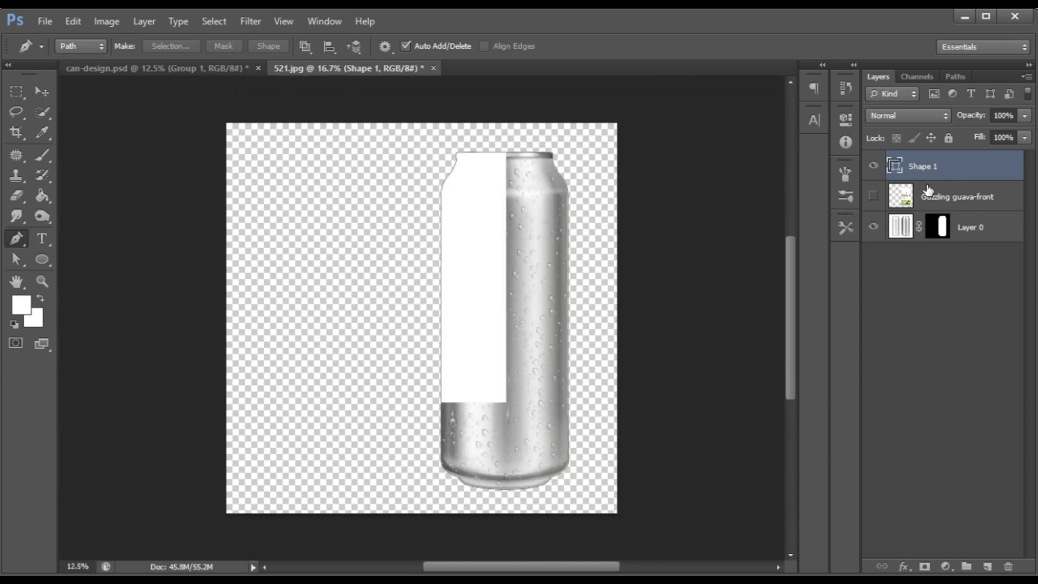
pyautogui.click(872, 198)
pyautogui.click(964, 199)
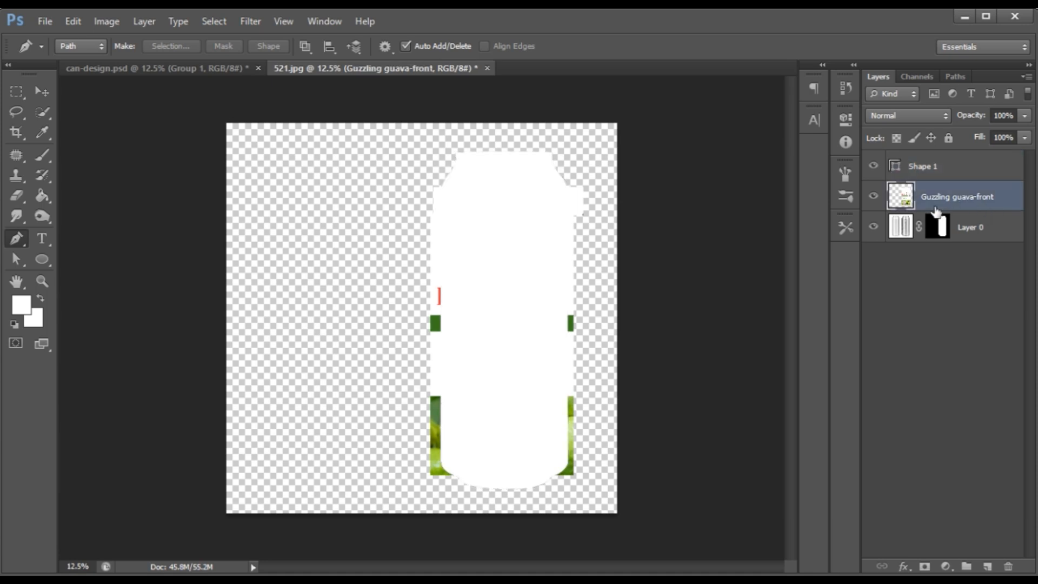
pyautogui.moveTo(1001, 198); pyautogui.dragTo(941, 175)
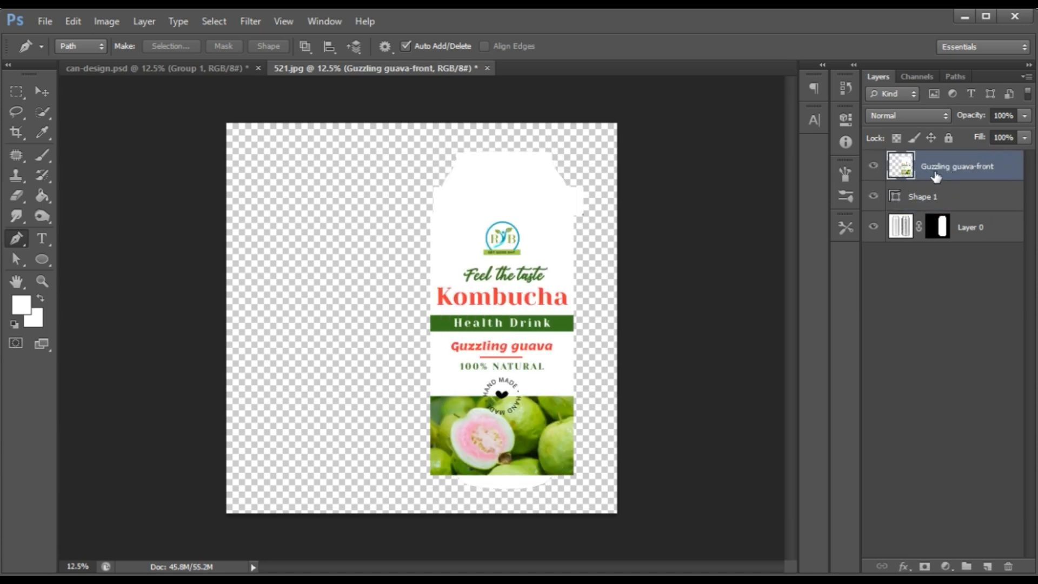
pyautogui.rightClick(905, 178)
pyautogui.click(880, 228)
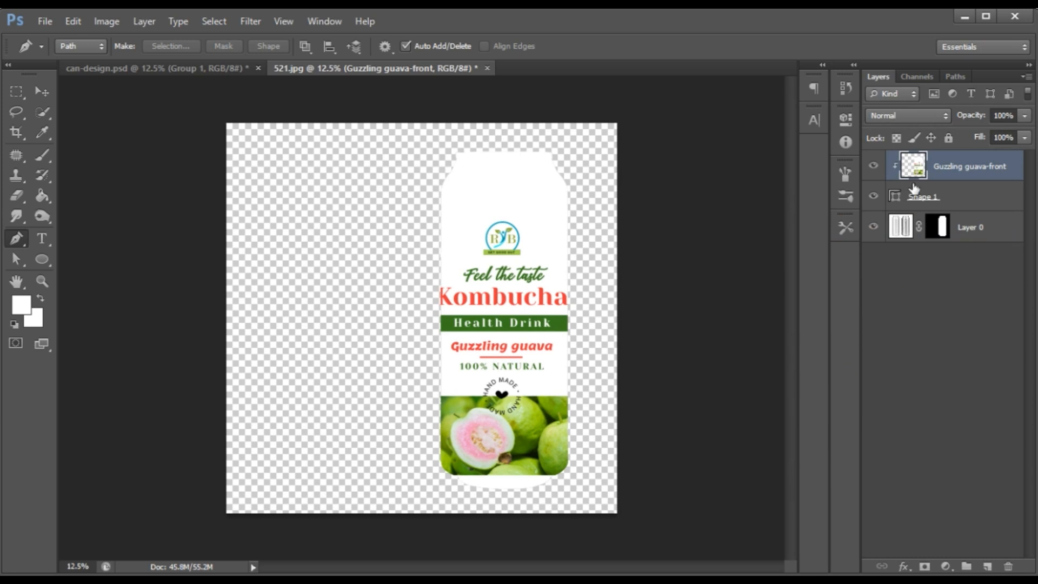
# Set the Shape 1 layer's blend mode to Multiply
pyautogui.click(964, 199)
pyautogui.click(926, 115)
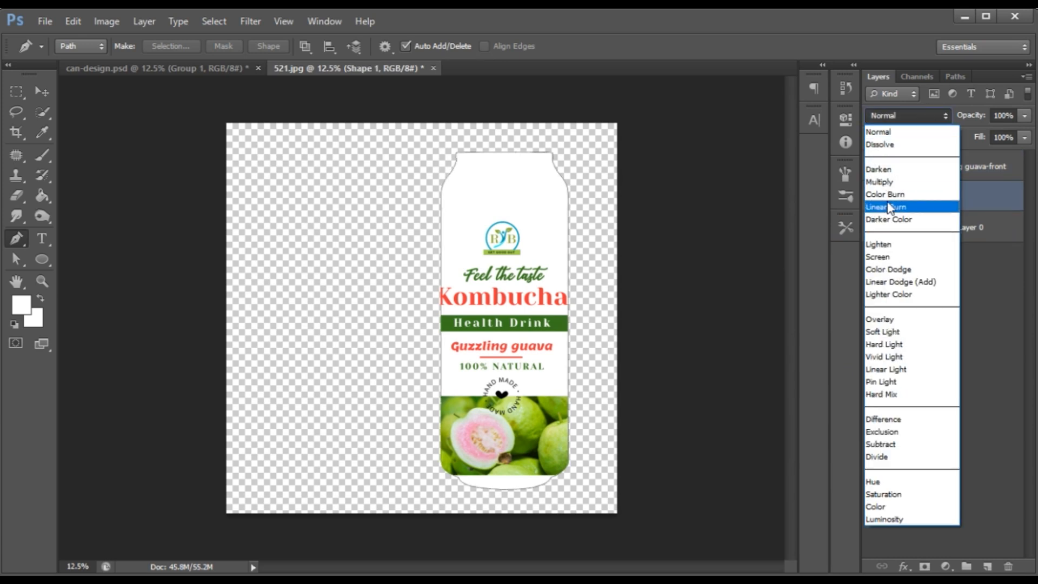
pyautogui.click(883, 178)
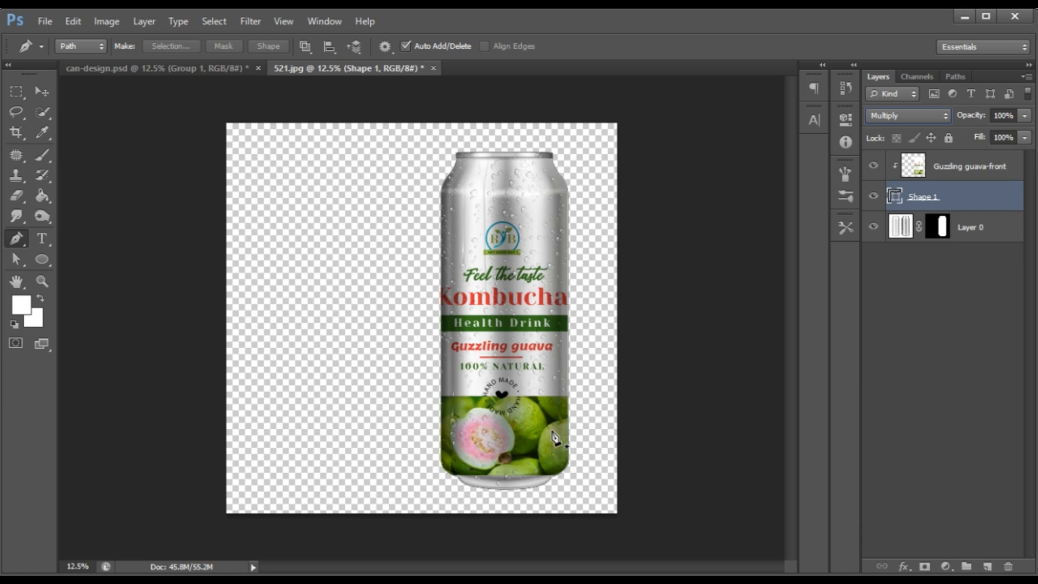
# Warp the Guzzling guava-front label, pulling the middle of its lower edge down to follow the can's curved base
pyautogui.hotkey('ctrl', '+')
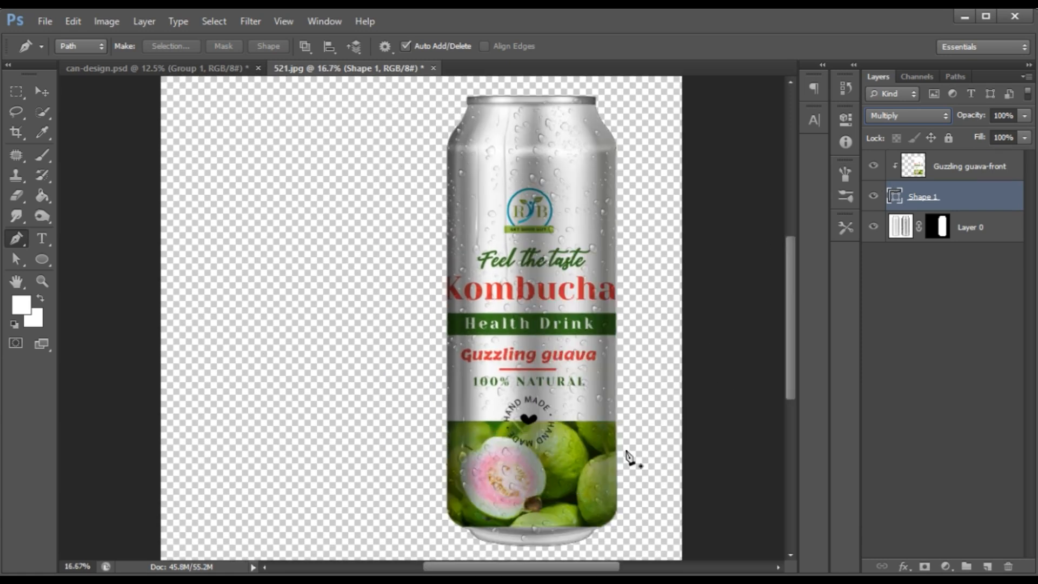
pyautogui.hotkey('ctrl', '+')
pyautogui.press('v')
pyautogui.hotkey('ctrl', '+')
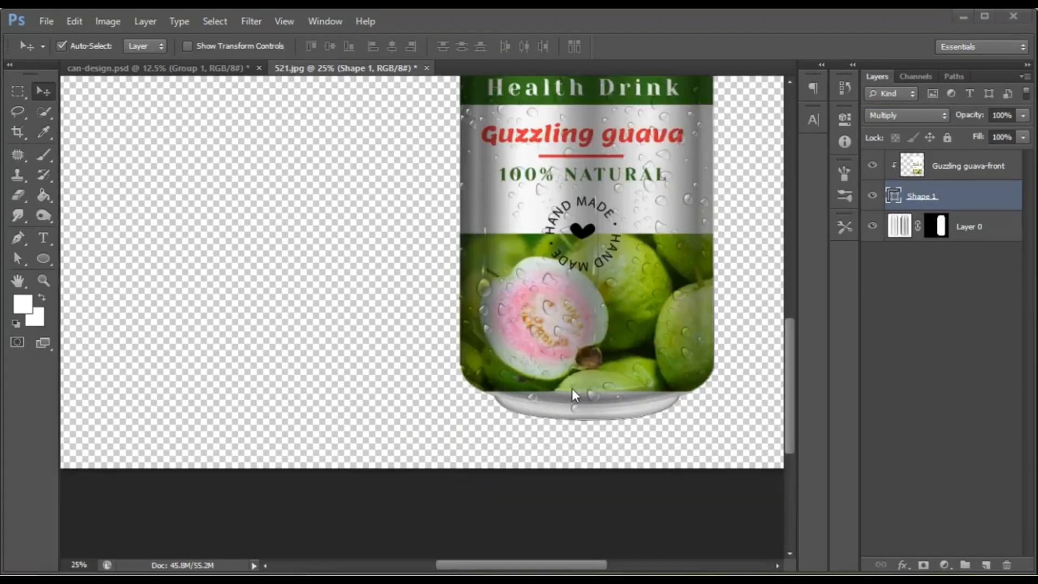
pyautogui.click(947, 166)
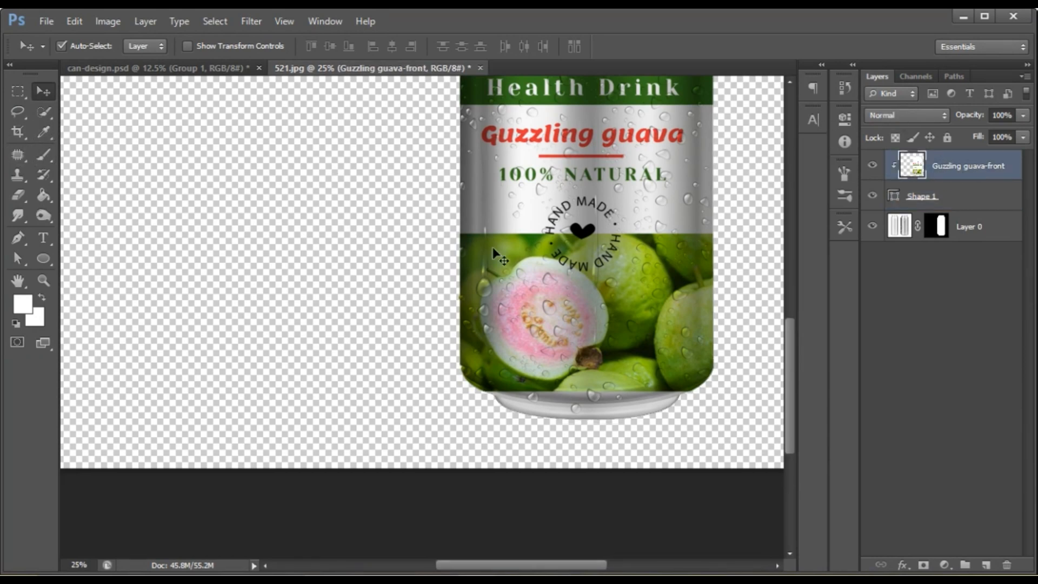
pyautogui.hotkey('ctrl', 't')
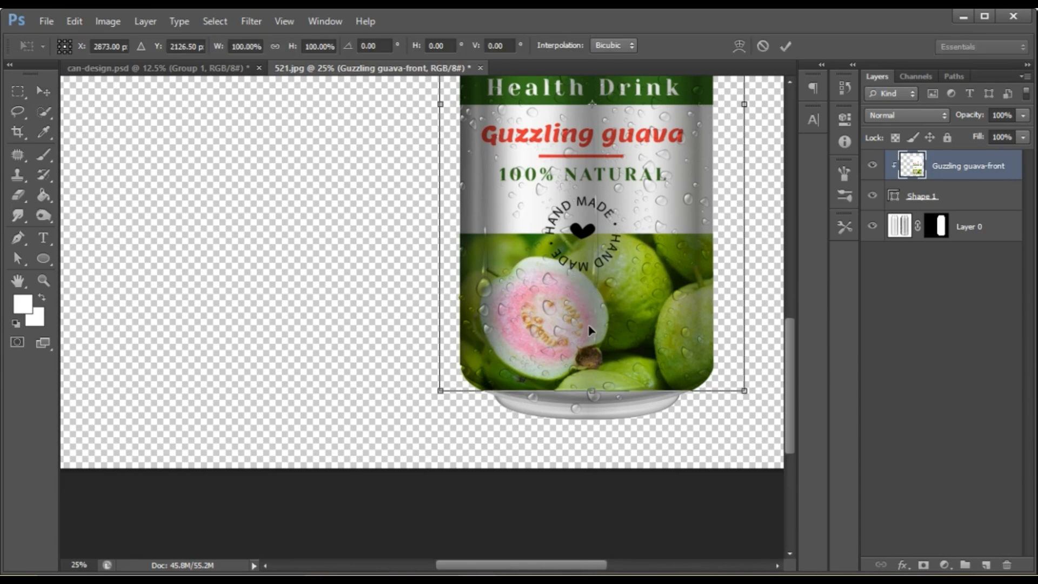
pyautogui.rightClick(590, 331)
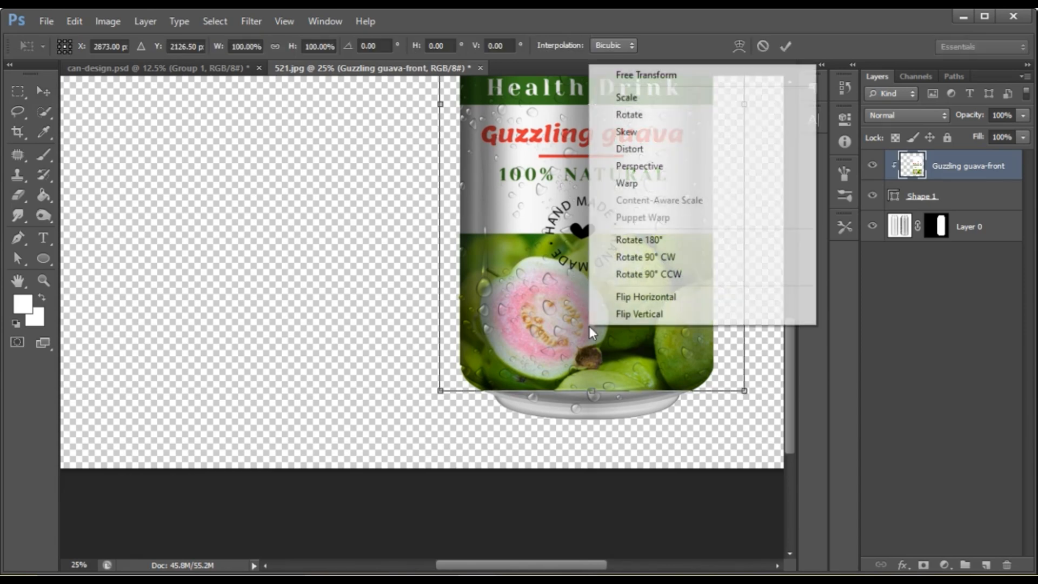
pyautogui.click(627, 183)
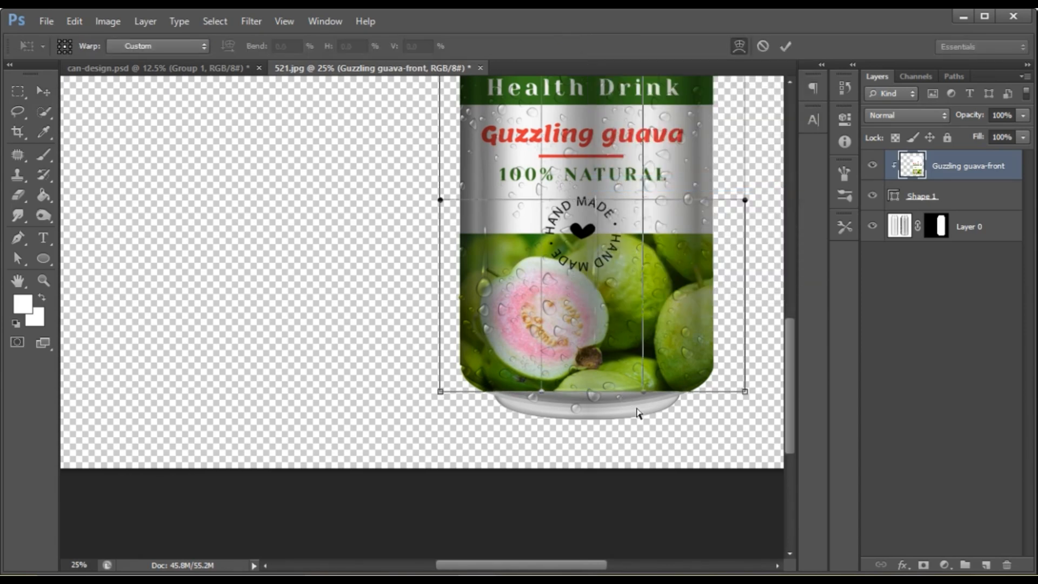
pyautogui.hotkey('ctrl', '+')
pyautogui.moveTo(551, 569); pyautogui.dragTo(588, 569)
pyautogui.moveTo(560, 416); pyautogui.dragTo(558, 440)
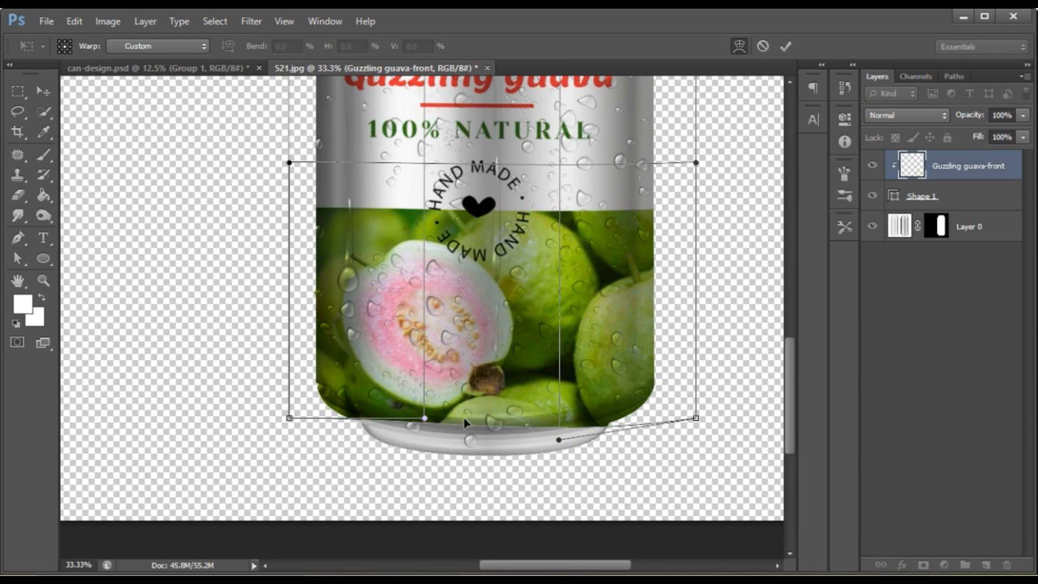
pyautogui.moveTo(423, 418); pyautogui.dragTo(422, 435)
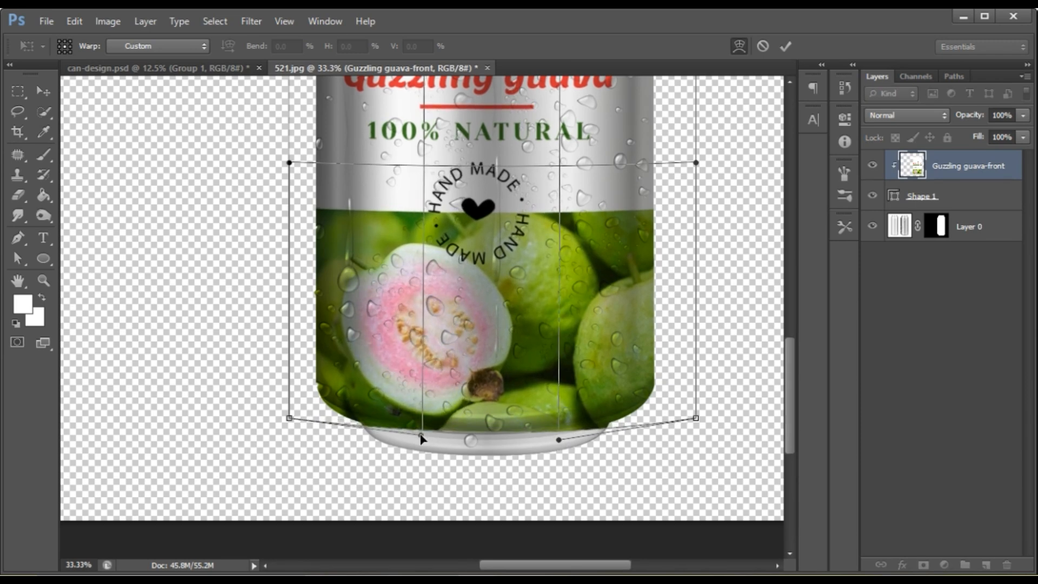
# Pull both lower corners of the label warp slightly inward and up, refine the lower curve, and apply the warp
pyautogui.moveTo(289, 419); pyautogui.dragTo(294, 410)
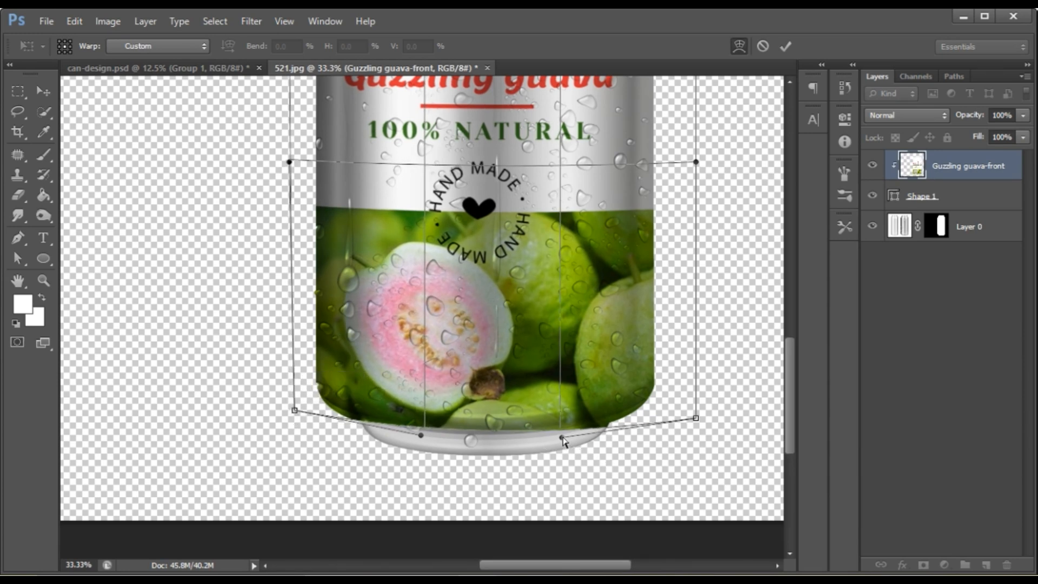
pyautogui.moveTo(696, 424); pyautogui.dragTo(689, 399)
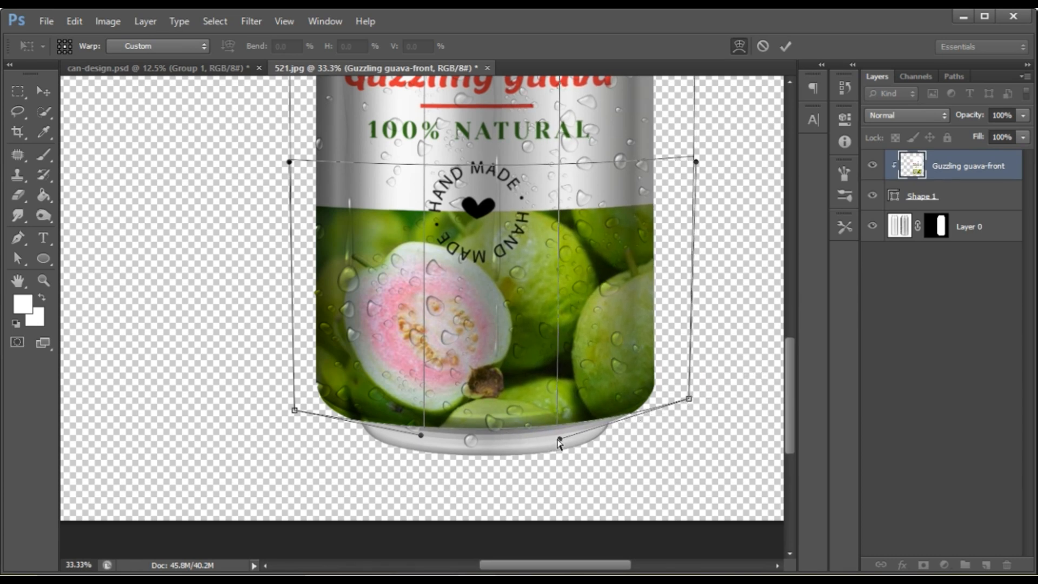
pyautogui.moveTo(557, 444); pyautogui.dragTo(556, 444)
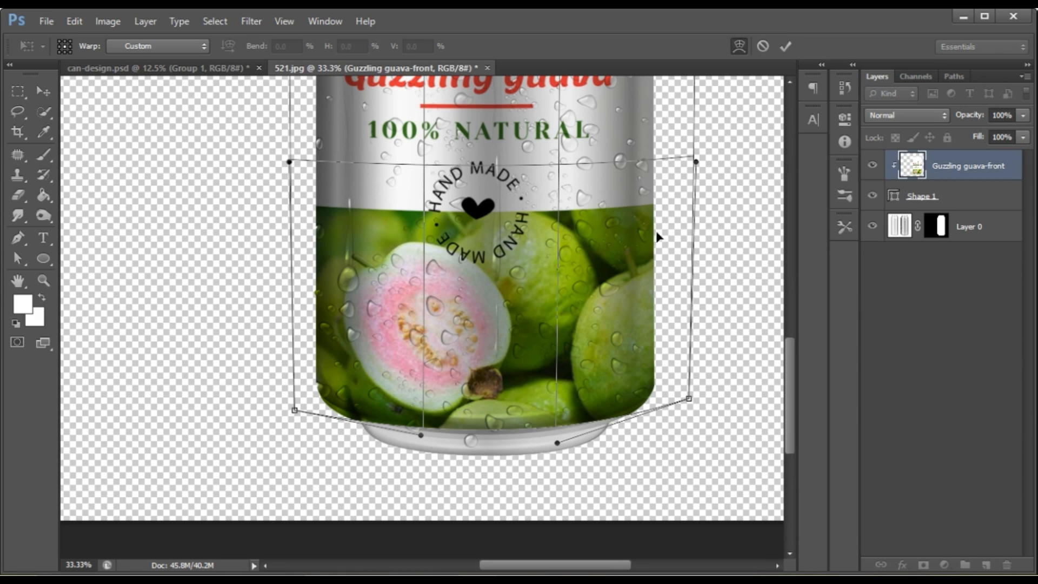
pyautogui.press('Return')
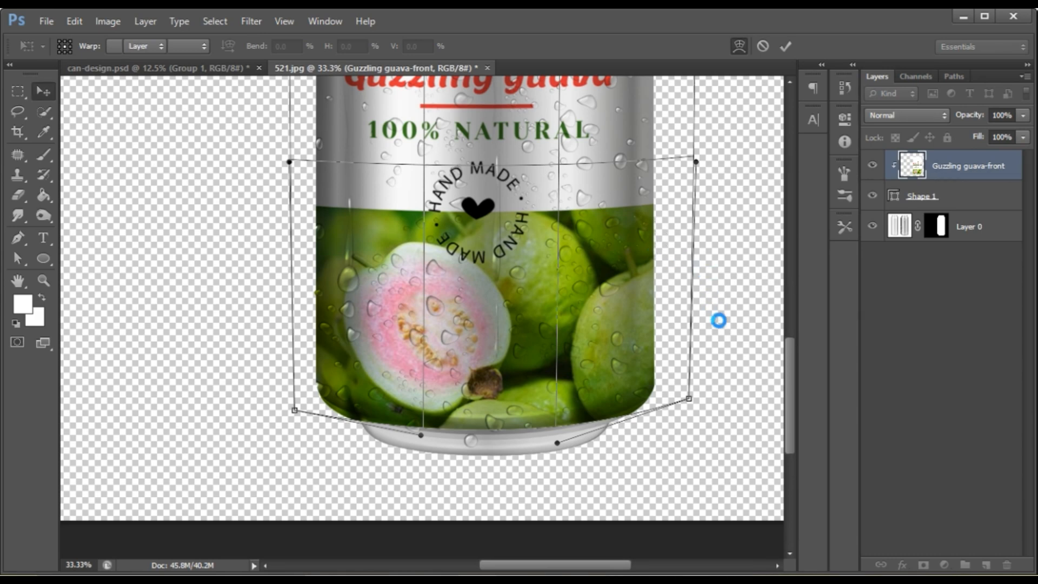
# Duplicate Layer 0 and move the copy to the top of the layer stack
pyautogui.hotkey('ctrl', '-')
pyautogui.hotkey('ctrl', '-')
pyautogui.hotkey('ctrl', '-')
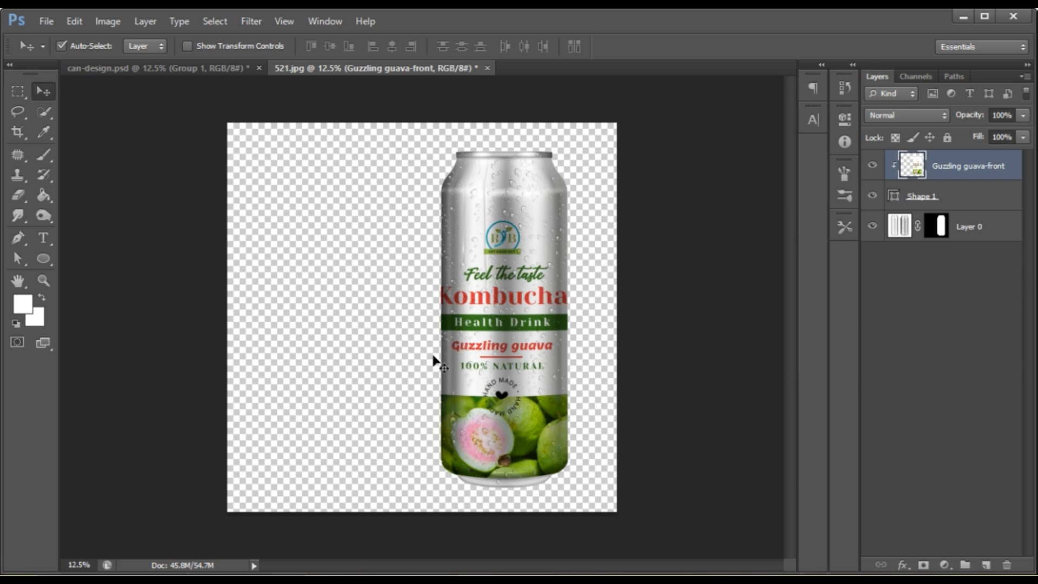
pyautogui.click(974, 229)
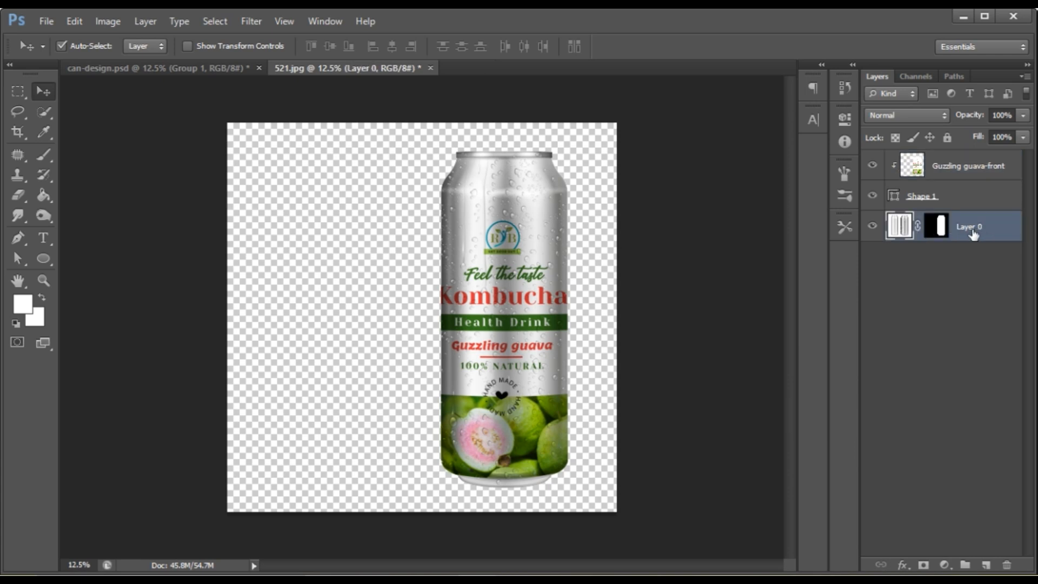
pyautogui.hotkey('ctrl', 'j')
pyautogui.moveTo(991, 232); pyautogui.dragTo(913, 154)
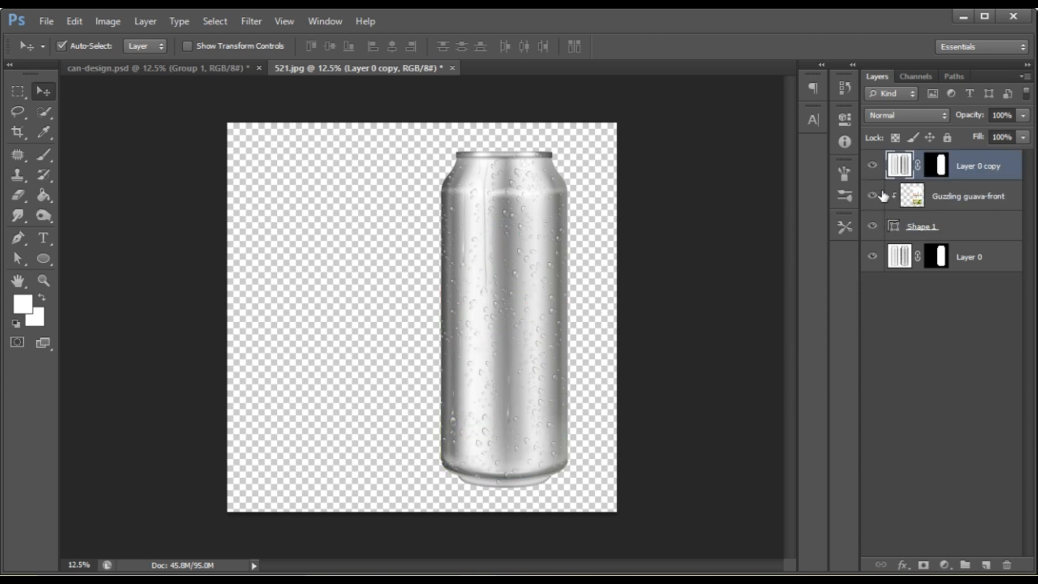
# Delete the layer mask from Layer 0 copy without applying it
pyautogui.click(947, 193)
pyautogui.click(943, 169)
pyautogui.moveTo(940, 168); pyautogui.dragTo(1009, 564)
pyautogui.click(588, 233)
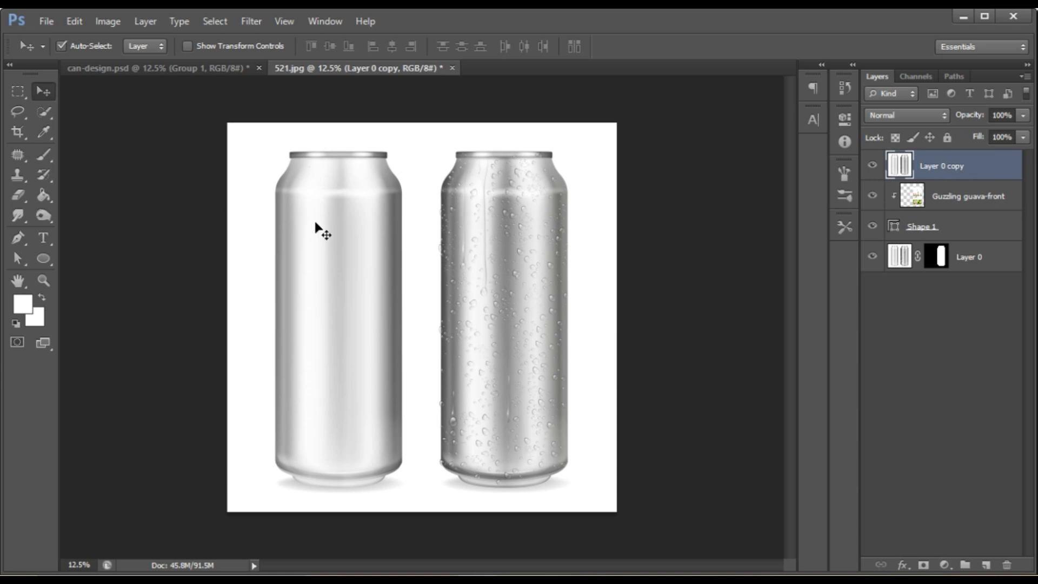
# Select the plain can without droplets using Quick Selection and mask Layer 0 copy to it
pyautogui.click(46, 113)
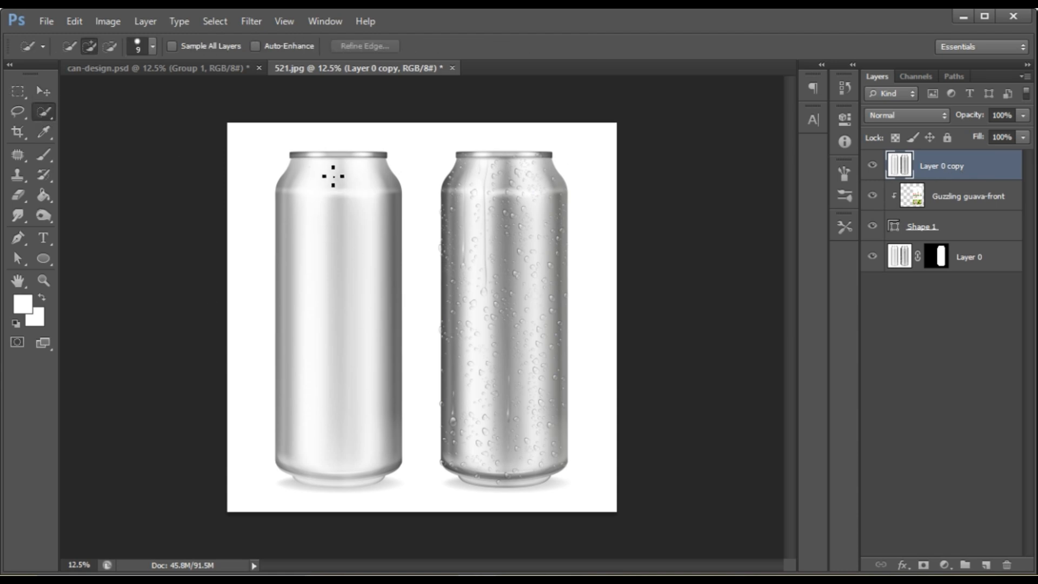
pyautogui.moveTo(300, 161)
pyautogui.mouseDown()
pyautogui.moveTo(360, 160)
pyautogui.moveTo(361, 184)
pyautogui.moveTo(297, 206)
pyautogui.moveTo(325, 220)
pyautogui.moveTo(385, 204)
pyautogui.mouseUp()
pyautogui.moveTo(378, 257)
pyautogui.mouseDown()
pyautogui.moveTo(375, 363)
pyautogui.moveTo(311, 479)
pyautogui.moveTo(347, 488)
pyautogui.moveTo(324, 487)
pyautogui.moveTo(340, 486)
pyautogui.moveTo(336, 477)
pyautogui.mouseUp()
pyautogui.click(339, 206)
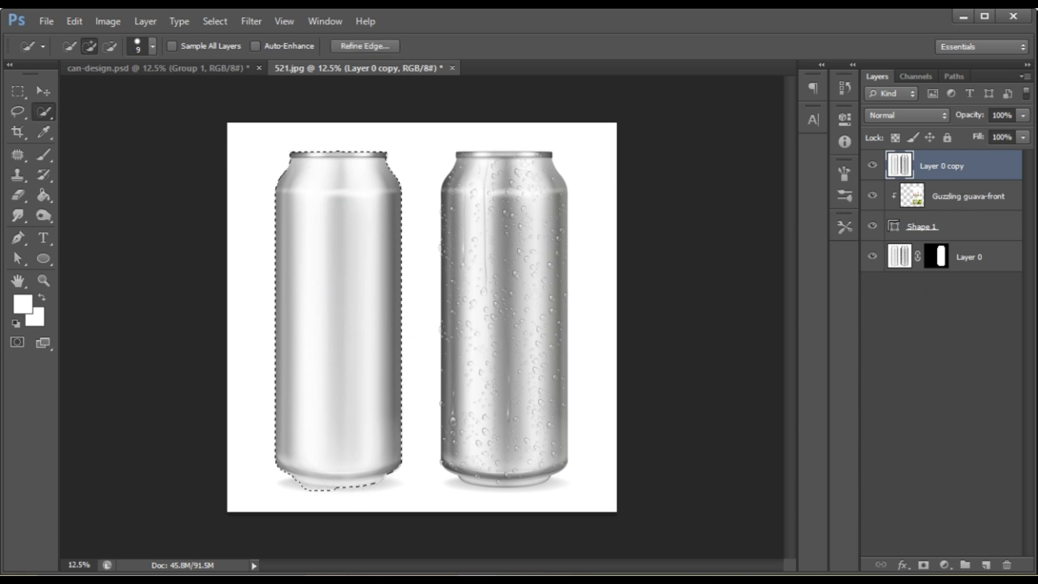
pyautogui.click(923, 565)
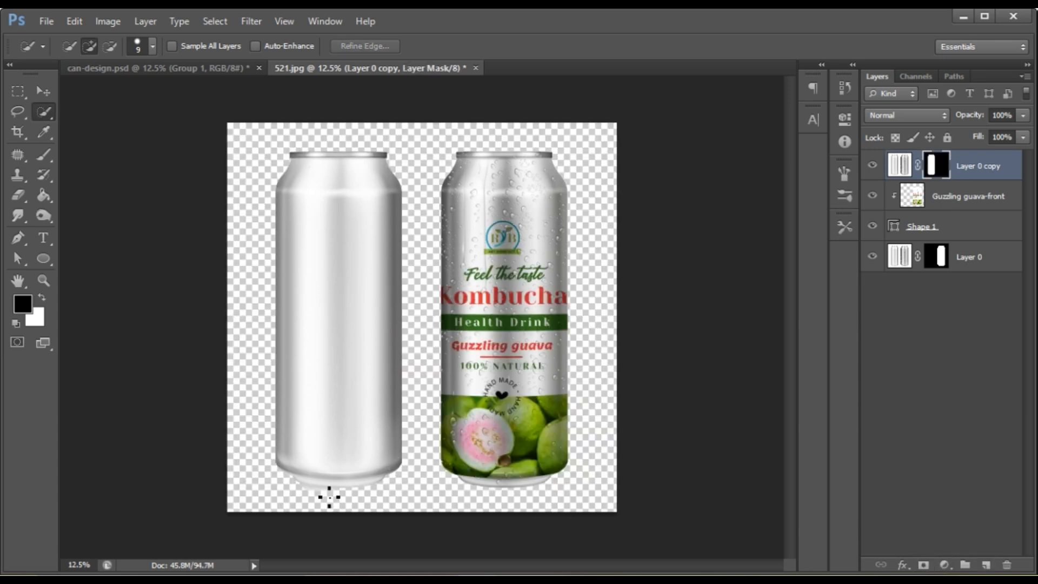
# Paint black on the Layer 0 copy mask with a 125 px brush to remove the leftover shadow beneath the plain can's base
pyautogui.scroll(3, 373, 248)
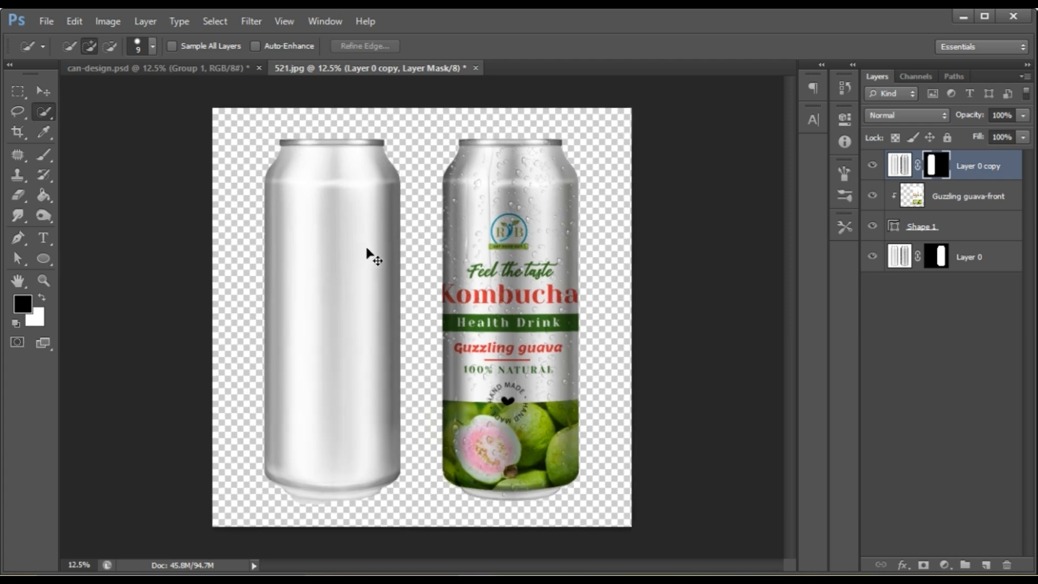
pyautogui.scroll(-5, 224, 308)
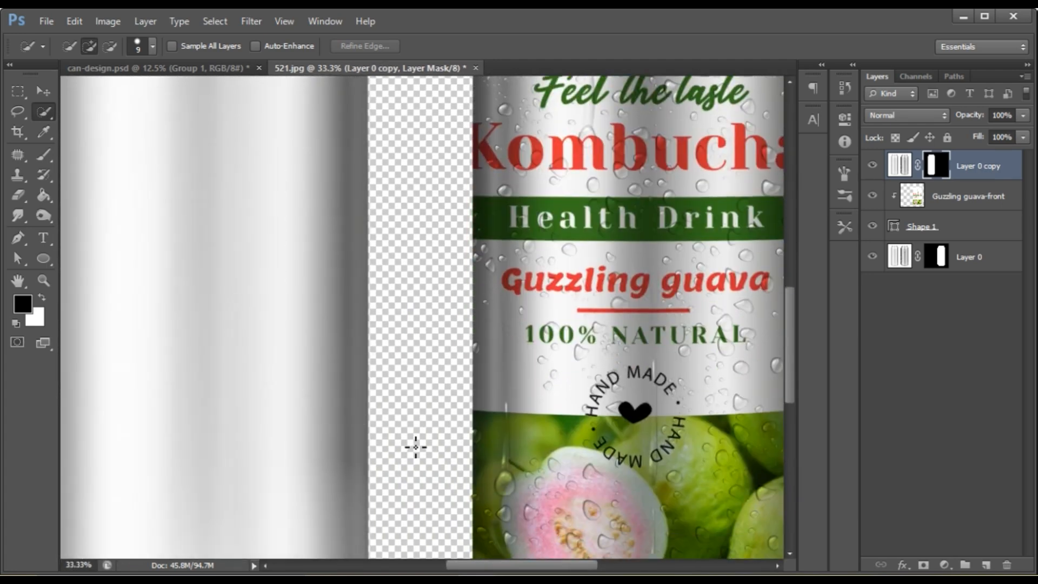
pyautogui.moveTo(493, 569); pyautogui.dragTo(449, 568)
pyautogui.scroll(1, 346, 458)
pyautogui.scroll(-3, 303, 445)
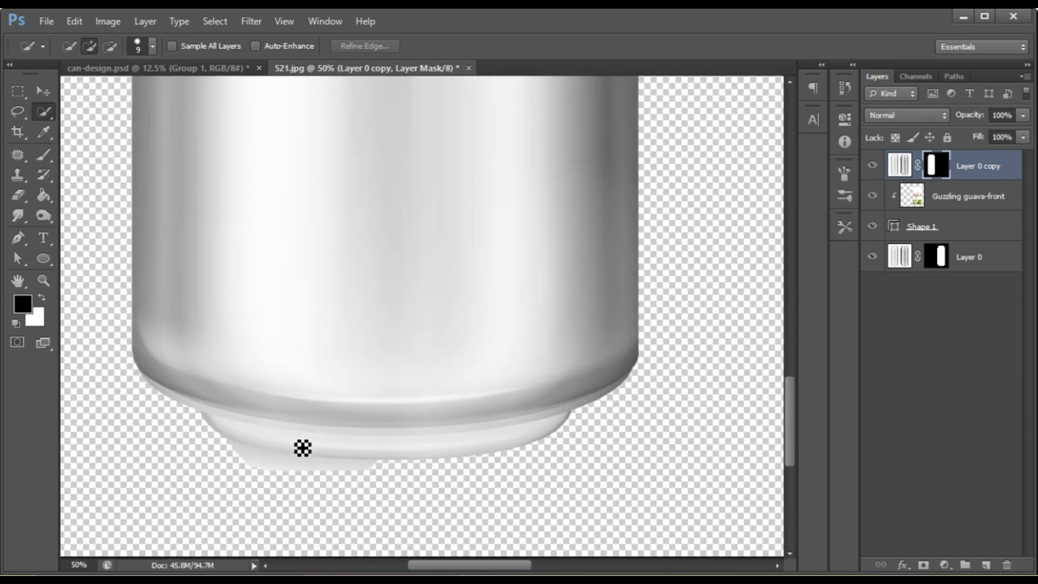
pyautogui.hotkey('ctrl', '+')
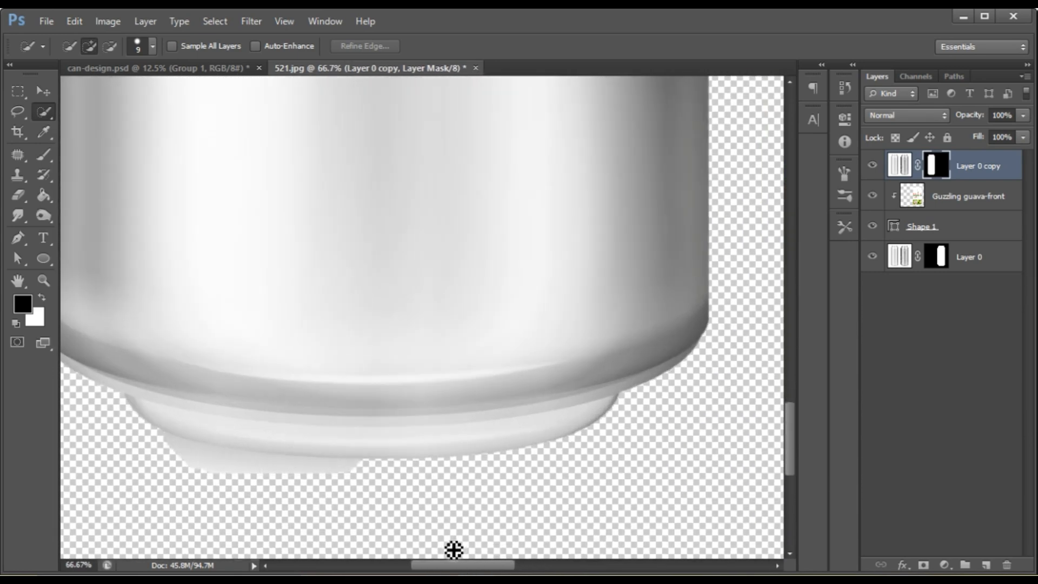
pyautogui.moveTo(459, 567); pyautogui.dragTo(430, 566)
pyautogui.press(']')
pyautogui.press(']')
pyautogui.press(']')
pyautogui.press(']')
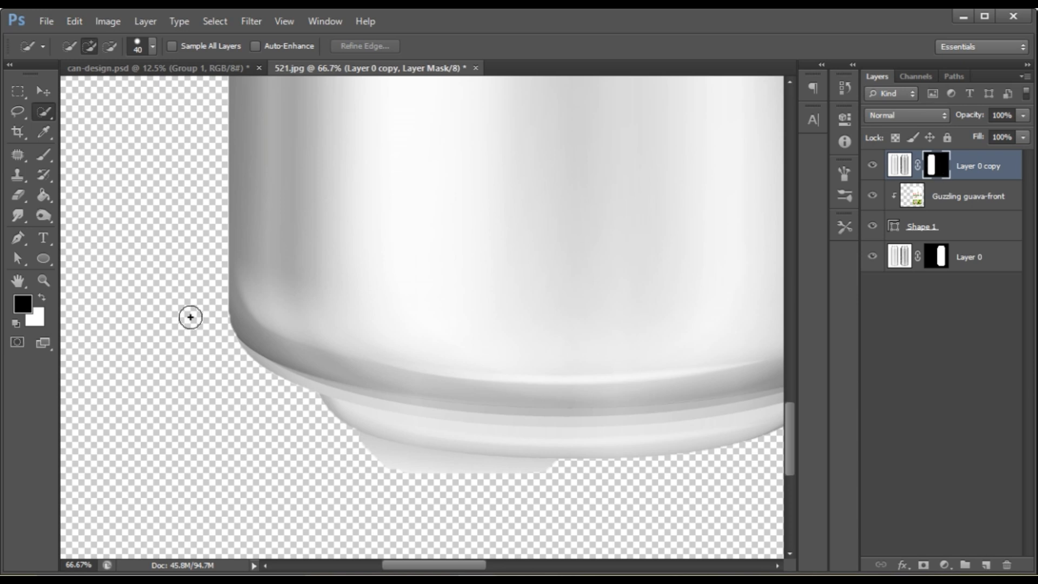
pyautogui.click(45, 156)
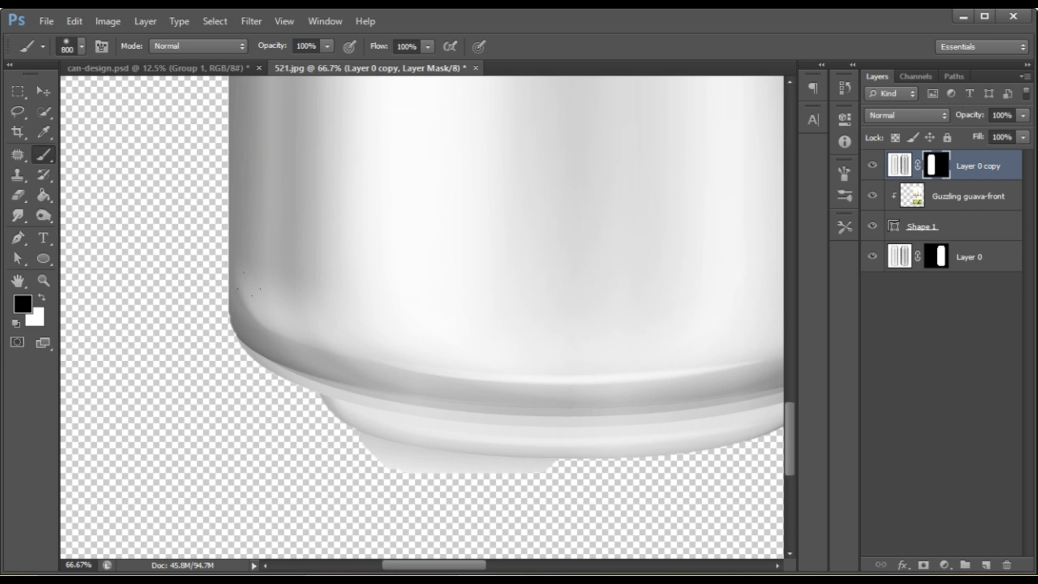
pyautogui.press('[')
pyautogui.press('[')
pyautogui.press('[')
pyautogui.press('[')
pyautogui.press('[')
pyautogui.moveTo(365, 459); pyautogui.dragTo(395, 466)
pyautogui.click(83, 47)
pyautogui.click(61, 168)
pyautogui.click(82, 40)
pyautogui.moveTo(330, 444)
pyautogui.mouseDown()
pyautogui.moveTo(423, 472)
pyautogui.moveTo(531, 474)
pyautogui.moveTo(335, 445)
pyautogui.mouseUp()
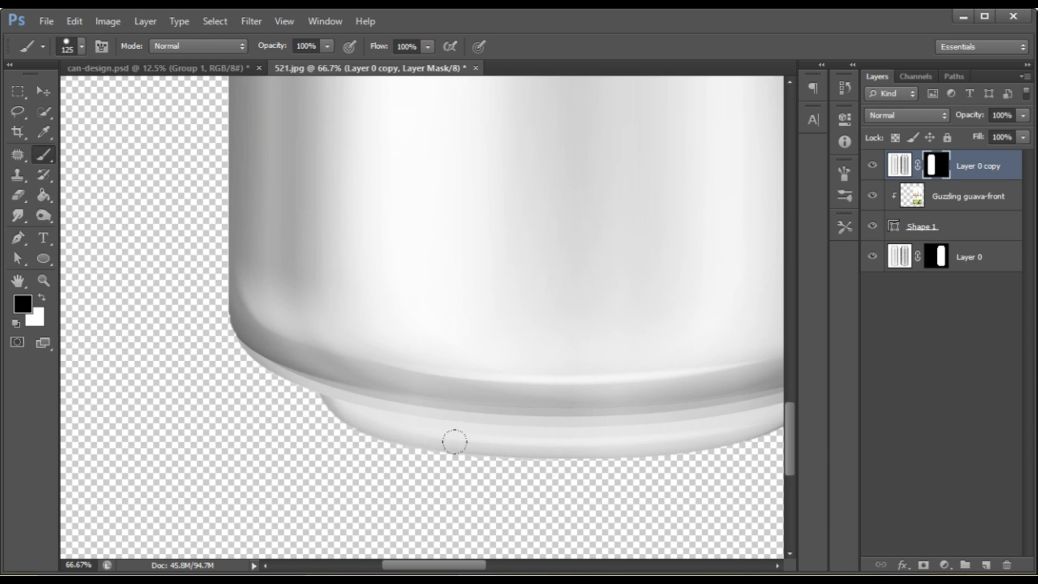
# Place the Pine- Licious-front image from the kombucha banner folder into the can document
pyautogui.hotkey('ctrl', '-')
pyautogui.hotkey('ctrl', '-')
pyautogui.hotkey('ctrl', '-')
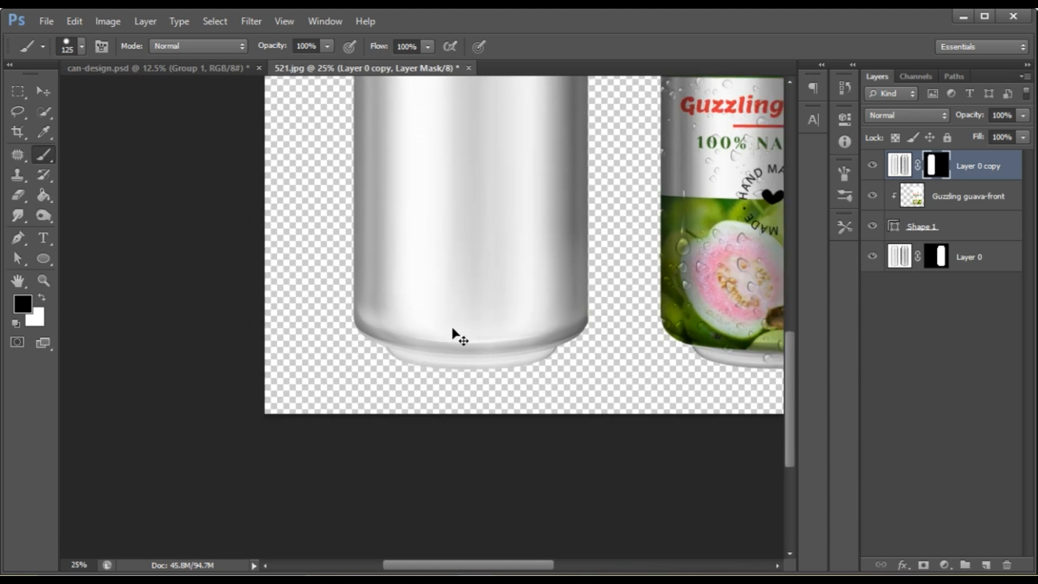
pyautogui.hotkey('ctrl', '-')
pyautogui.hotkey('ctrl', '-')
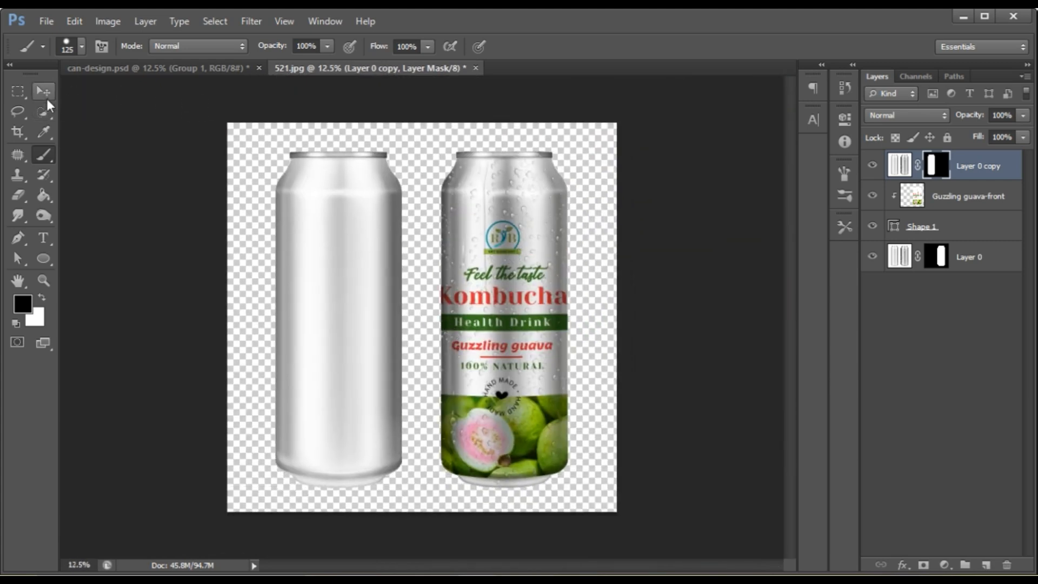
pyautogui.click(45, 95)
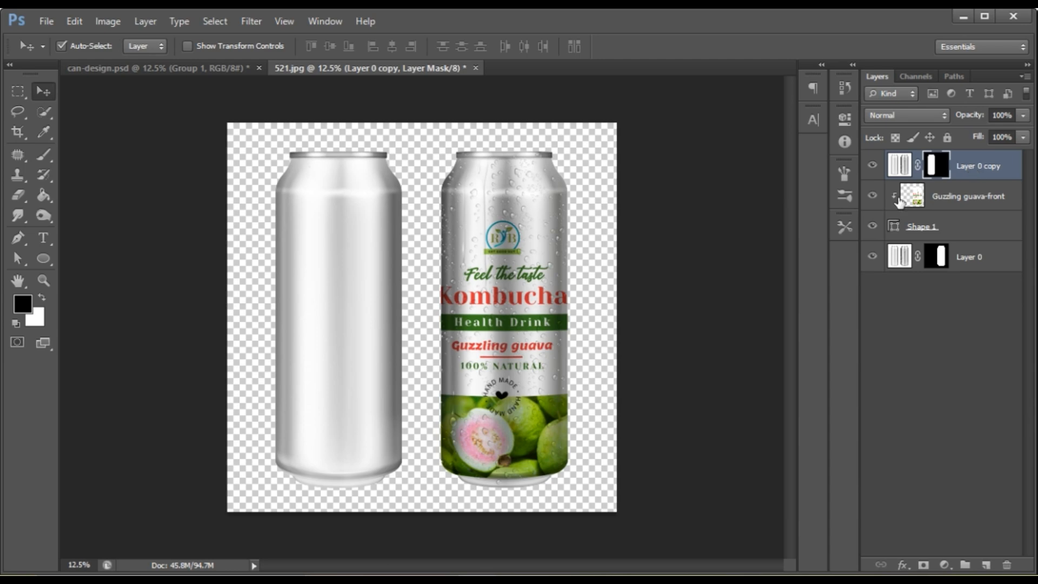
pyautogui.moveTo(491, 551)
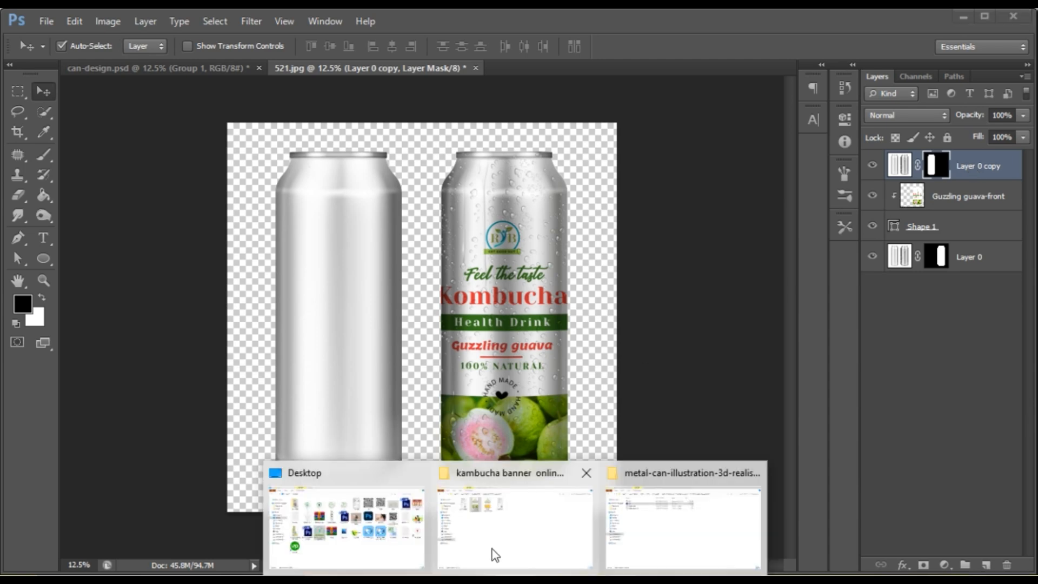
pyautogui.click(527, 526)
pyautogui.moveTo(352, 141); pyautogui.dragTo(356, 290)
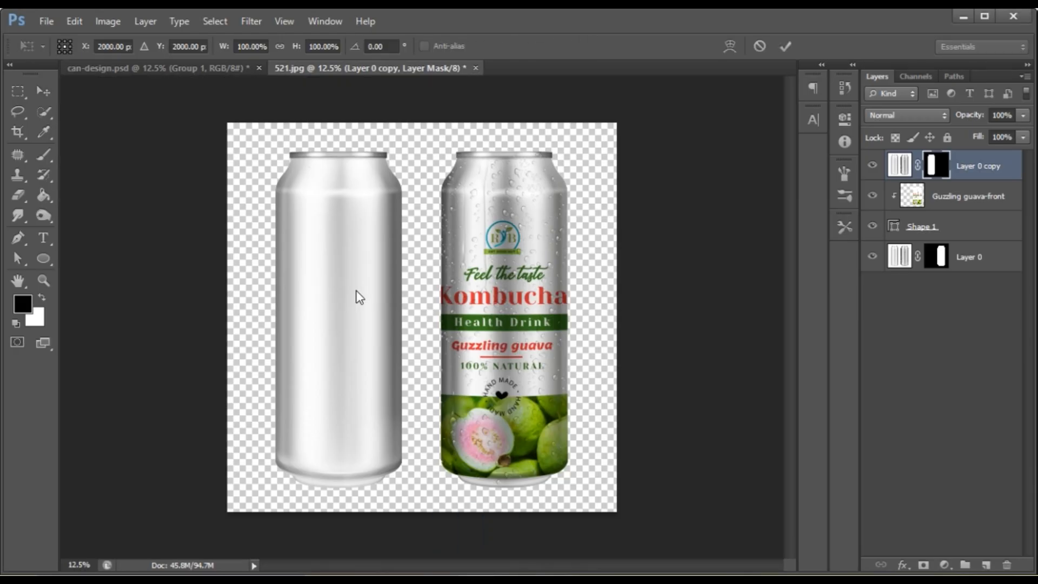
# Scale the placed Pine- Licious label to about 1151% and position it over the plain can, aligned with the guava label
pyautogui.moveTo(429, 333); pyautogui.dragTo(495, 454)
pyautogui.moveTo(480, 407); pyautogui.dragTo(394, 400)
pyautogui.moveTo(412, 471); pyautogui.dragTo(410, 463)
pyautogui.moveTo(391, 389)
pyautogui.mouseDown()
pyautogui.moveTo(387, 403)
pyautogui.moveTo(387, 392)
pyautogui.mouseUp()
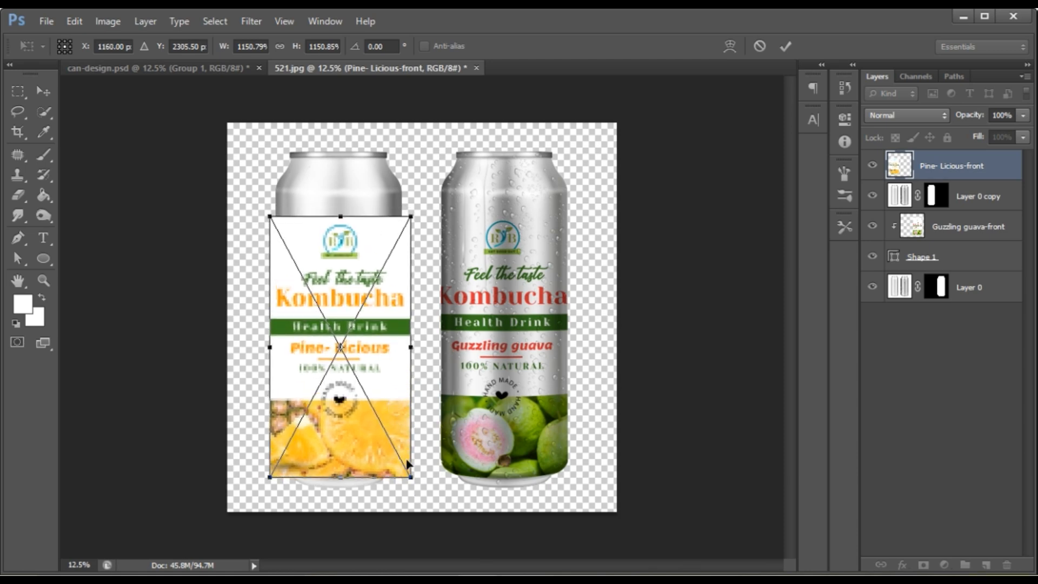
pyautogui.hotkey('shift', 'Up')
pyautogui.hotkey('shift', 'Up')
pyautogui.hotkey('shift', 'Up')
pyautogui.hotkey('shift', 'Up')
pyautogui.press('Left')
pyautogui.press('Left')
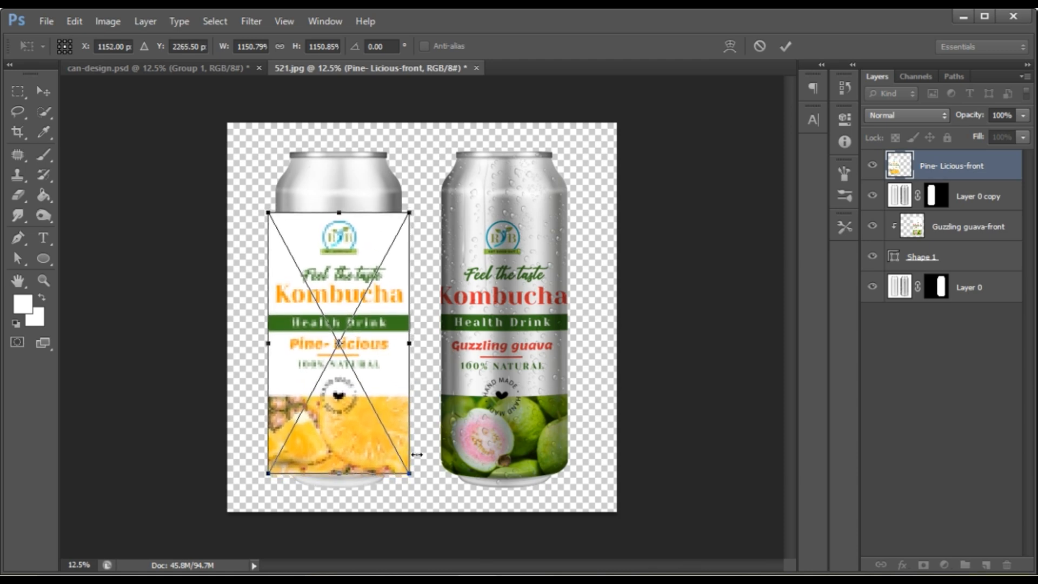
# Reduce the Pine- Licious label to about 1082%, nudge it to cover the can's full width, and apply the placement
pyautogui.moveTo(404, 468); pyautogui.dragTo(397, 467)
pyautogui.press('Down')
pyautogui.press('Down')
pyautogui.press('Down')
pyautogui.press('Down')
pyautogui.press('Down')
pyautogui.press('Down')
pyautogui.press('Down')
pyautogui.press('Down')
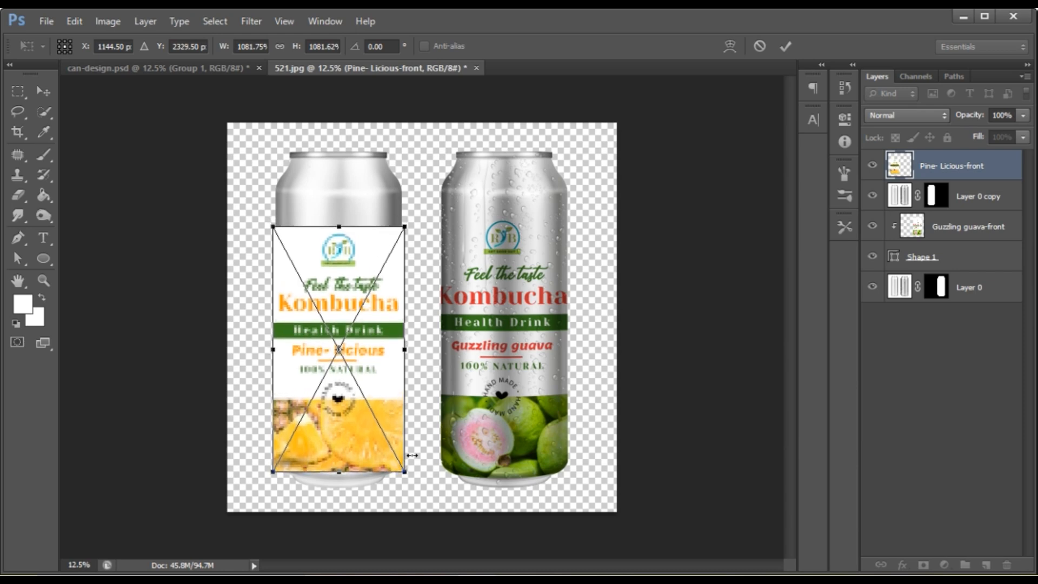
pyautogui.press('Left')
pyautogui.press('Left')
pyautogui.press('Return')
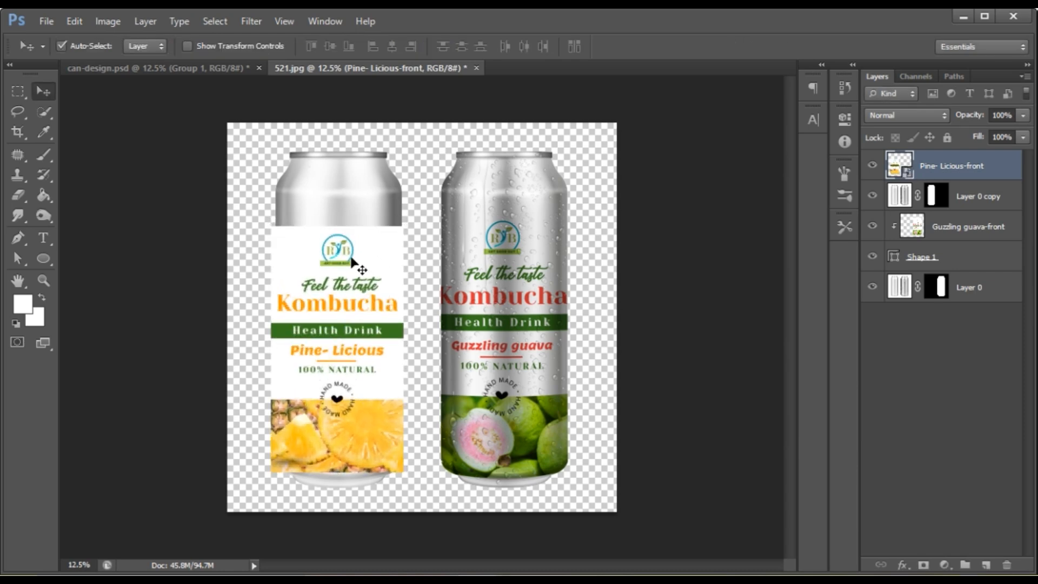
# Rasterize the Pine- Licious-front layer and fill a rectangular strip from the label's top edge to the can's shoulder with white
pyautogui.rightClick(959, 164)
pyautogui.click(835, 195)
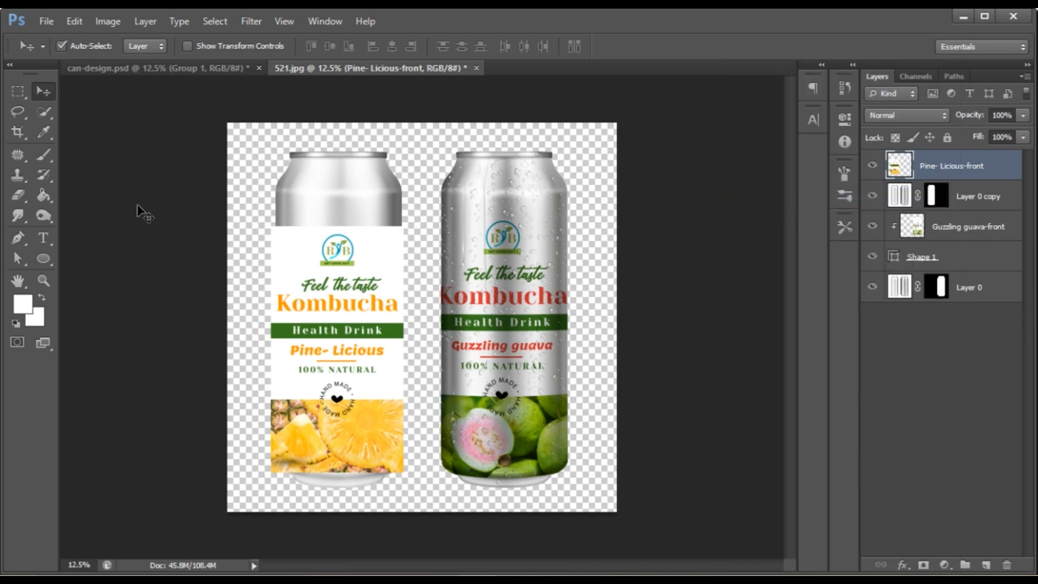
pyautogui.click(17, 90)
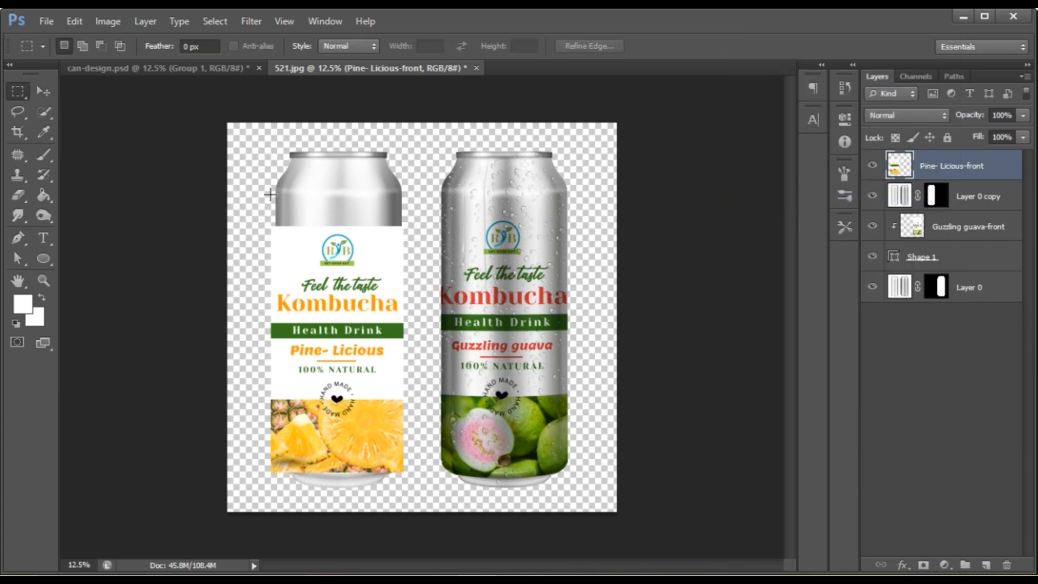
pyautogui.moveTo(270, 189); pyautogui.dragTo(405, 227)
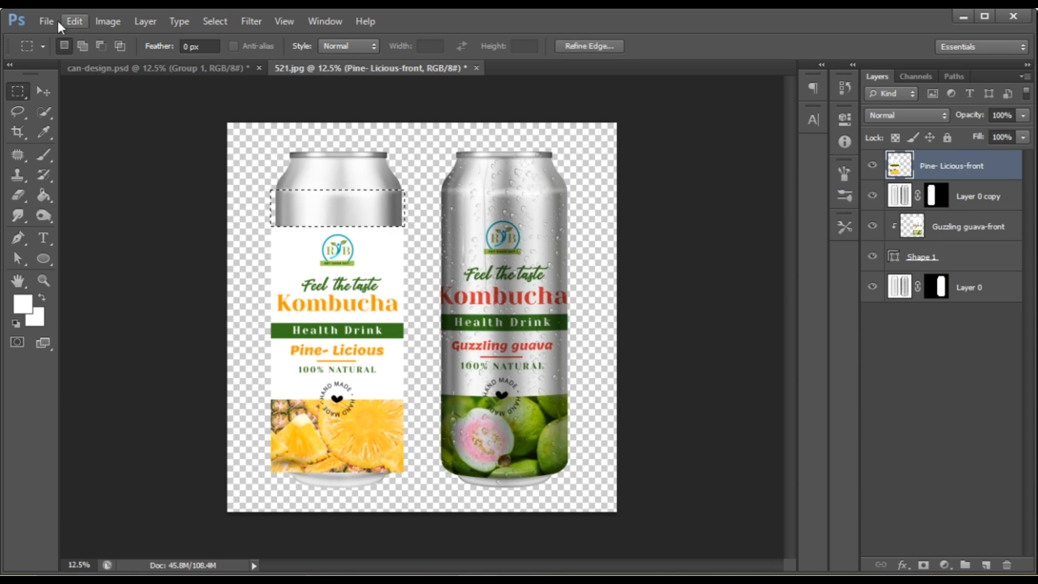
pyautogui.click(73, 21)
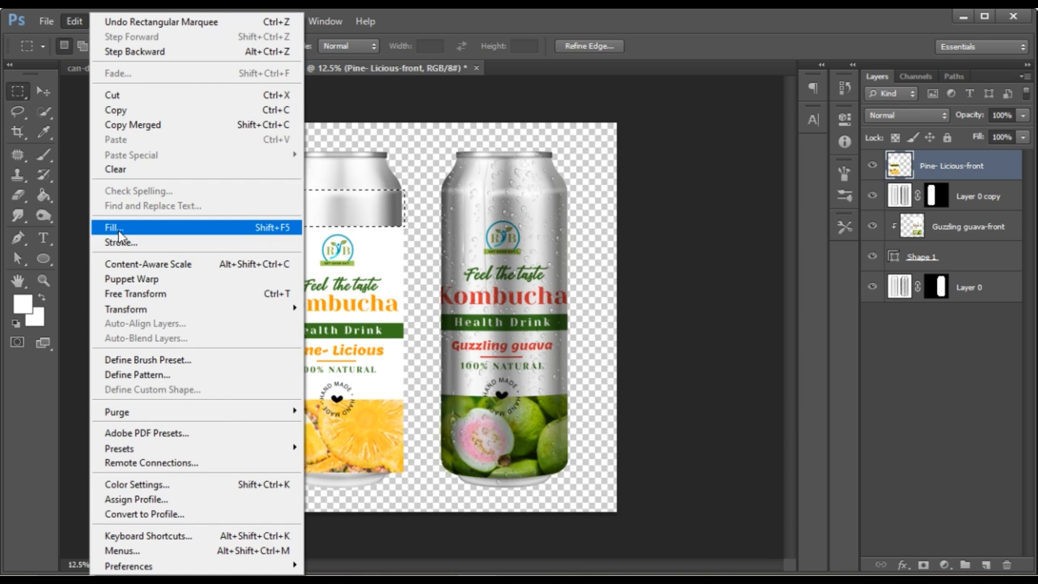
pyautogui.click(119, 226)
pyautogui.click(616, 168)
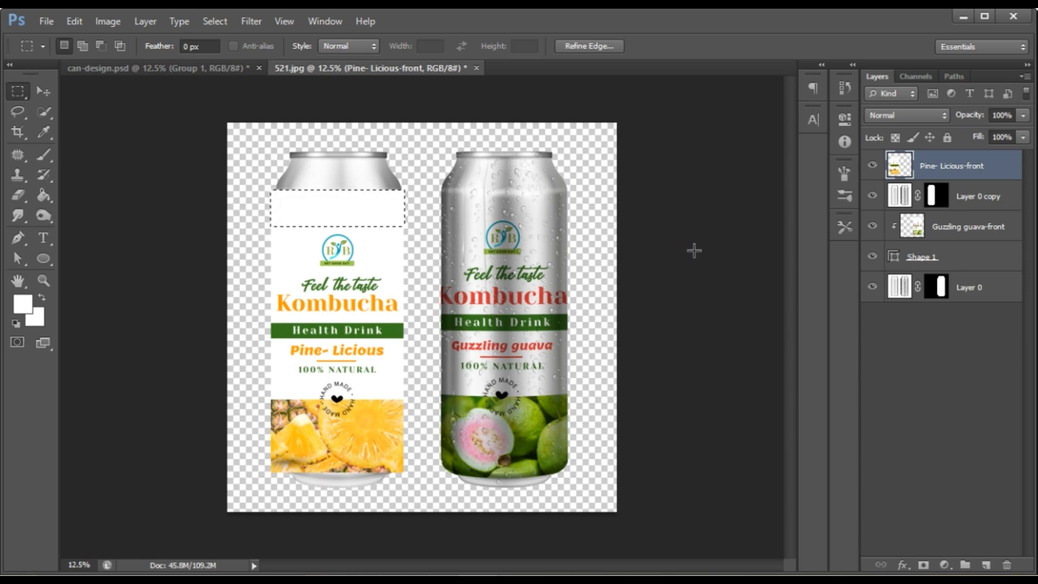
pyautogui.hotkey('ctrl', 'd')
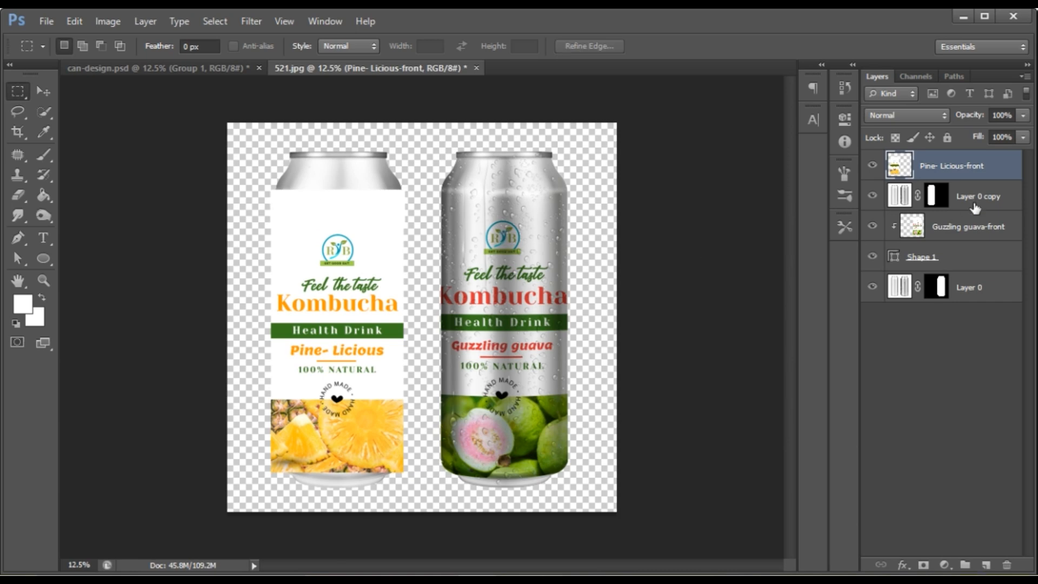
# Load the Layer 0 copy mask as a selection and hide the Pine- Licious-front layer
pyautogui.rightClick(950, 172)
pyautogui.click(971, 172)
pyautogui.keyDown('ctrl'); pyautogui.click(932, 199); pyautogui.keyUp('ctrl')
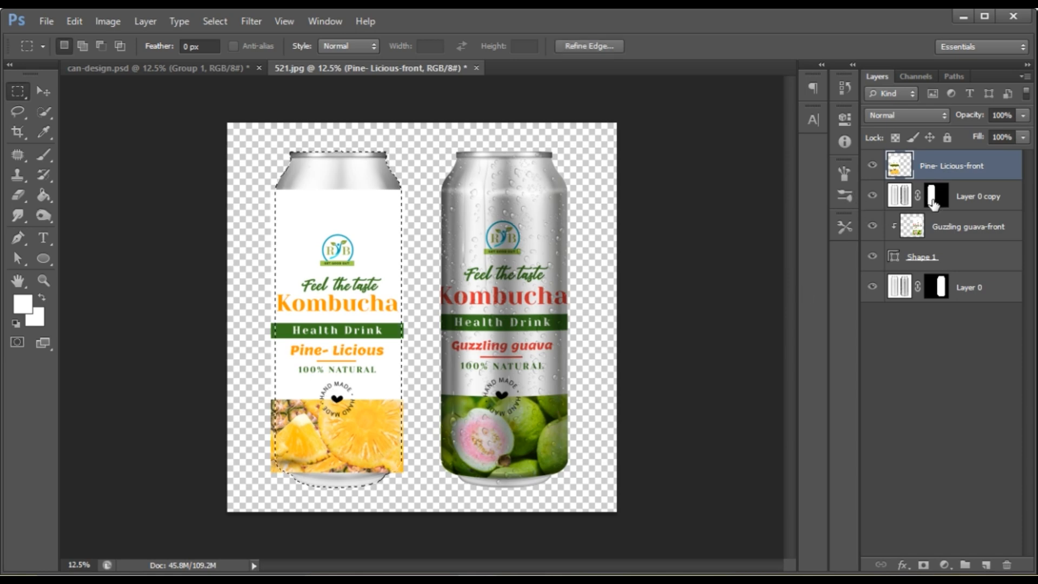
pyautogui.click(872, 166)
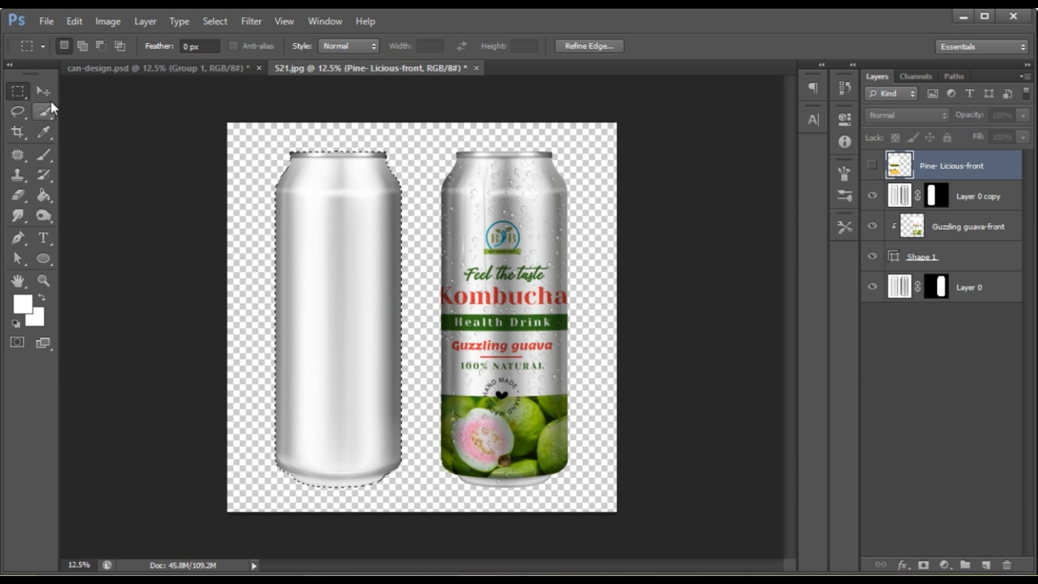
# Convert the plain can's selection into a work path with a 1.5-pixel tolerance
pyautogui.rightClick(17, 91)
pyautogui.click(10, 92)
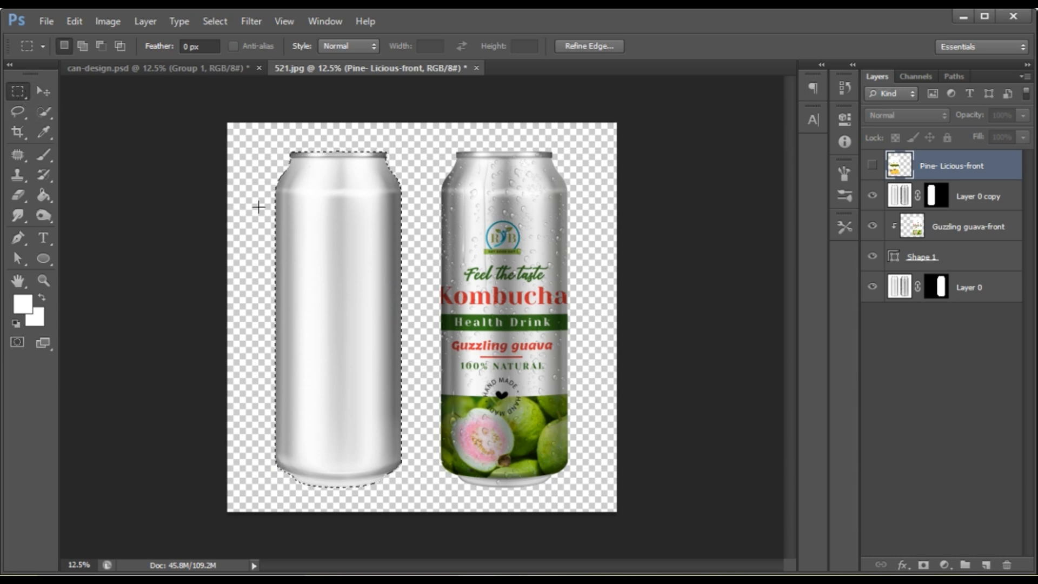
pyautogui.rightClick(18, 97)
pyautogui.click(40, 88)
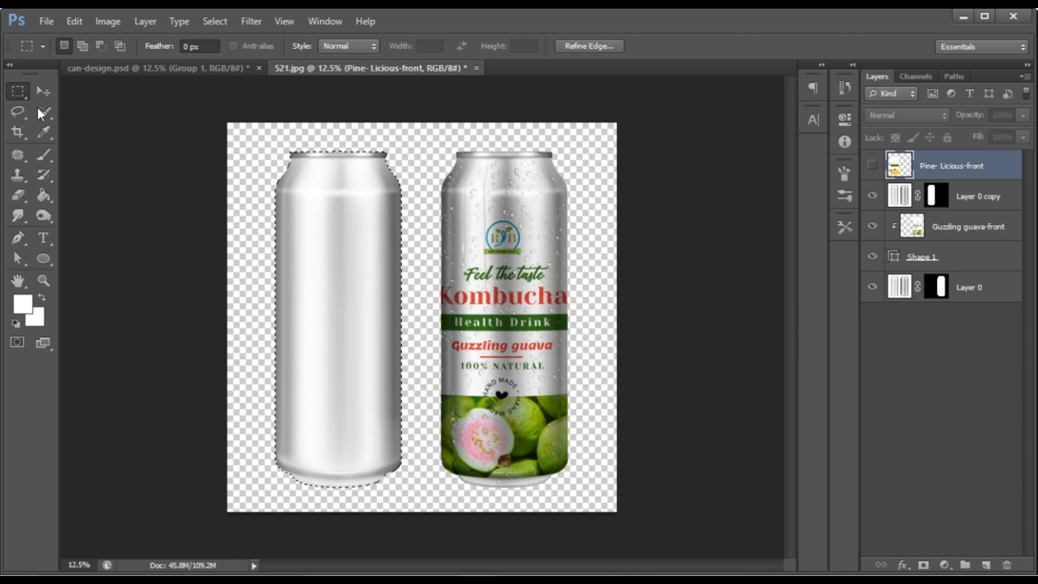
pyautogui.rightClick(325, 238)
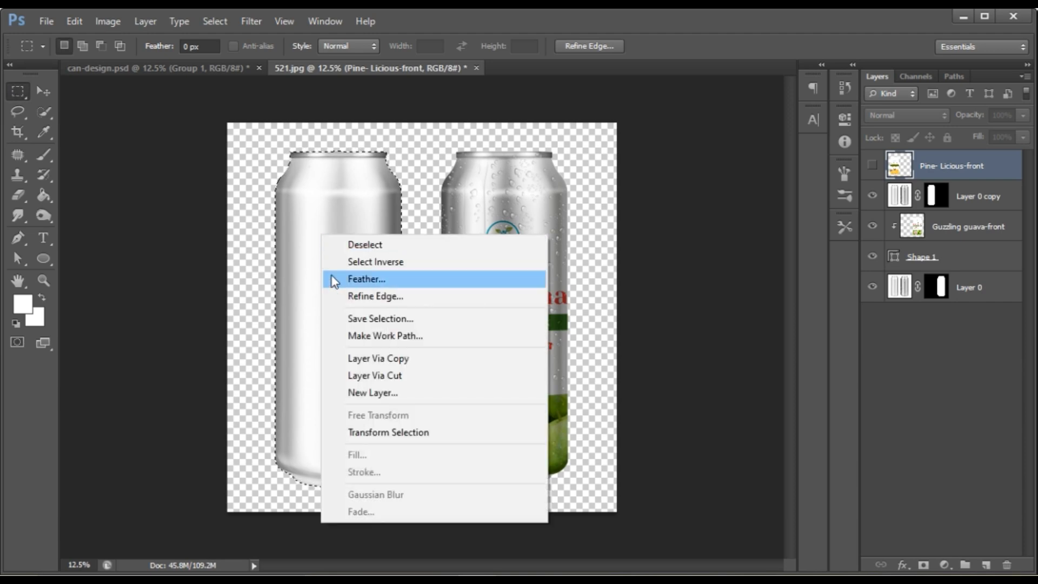
pyautogui.click(360, 337)
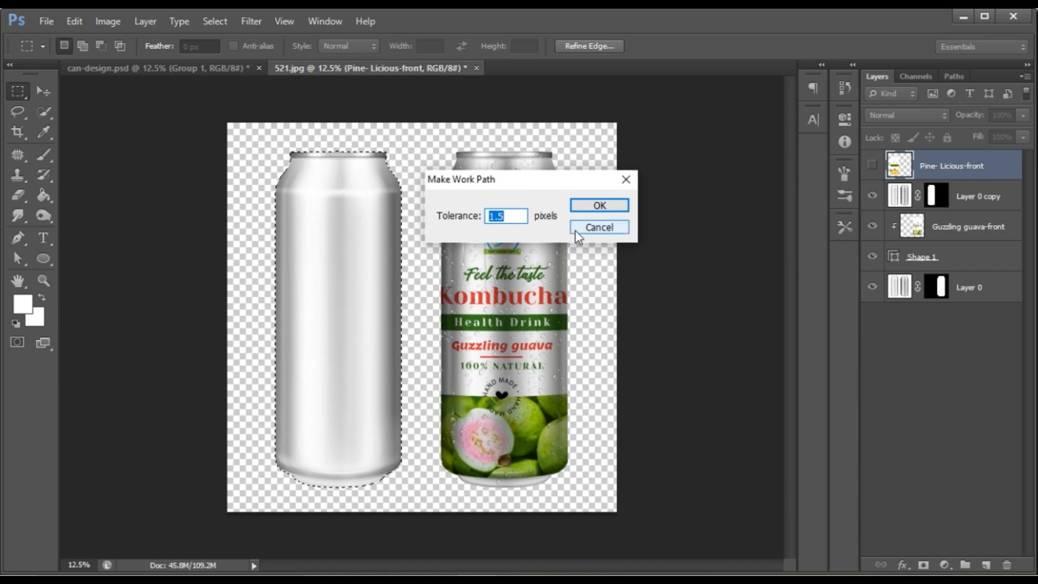
pyautogui.click(587, 206)
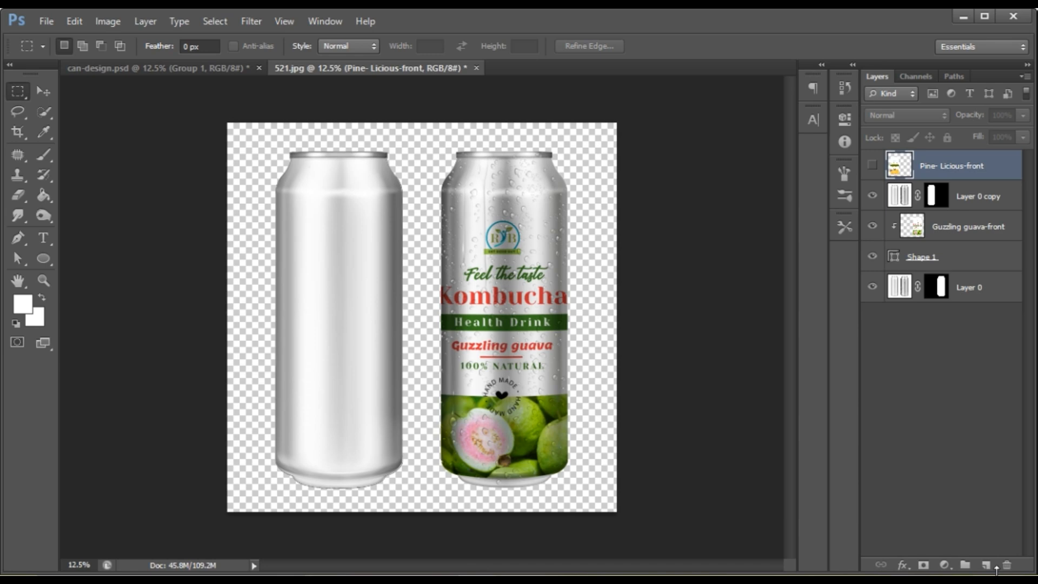
# Create a new layer and turn the can's work path into a white shape with the Pen tool
pyautogui.click(987, 565)
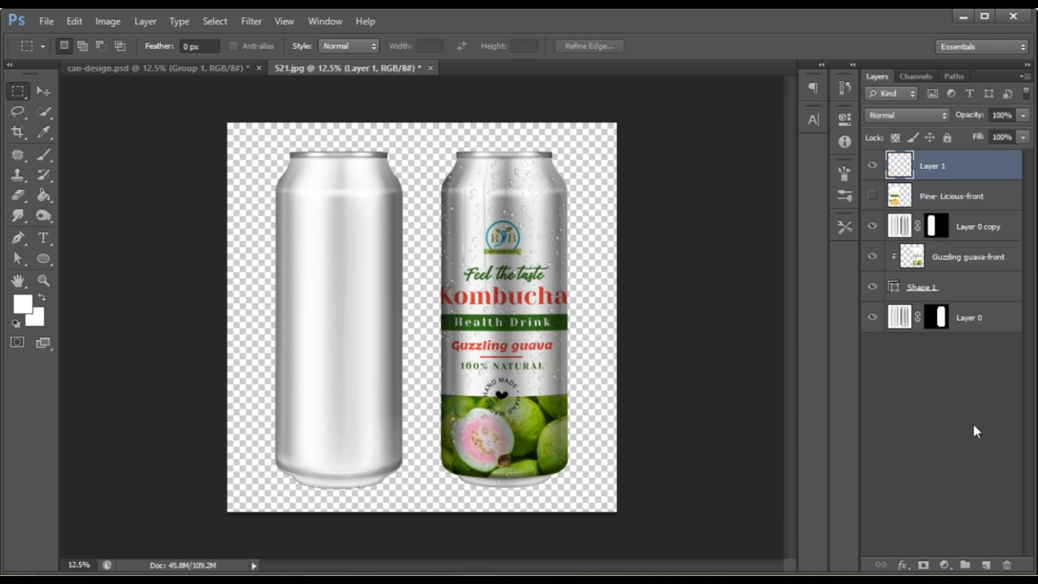
pyautogui.click(17, 238)
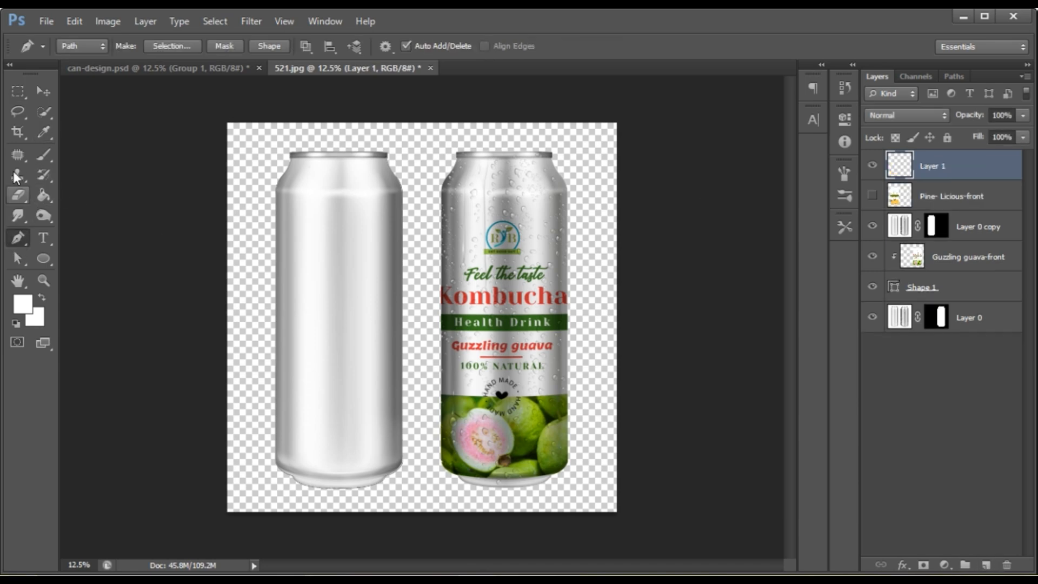
pyautogui.click(270, 47)
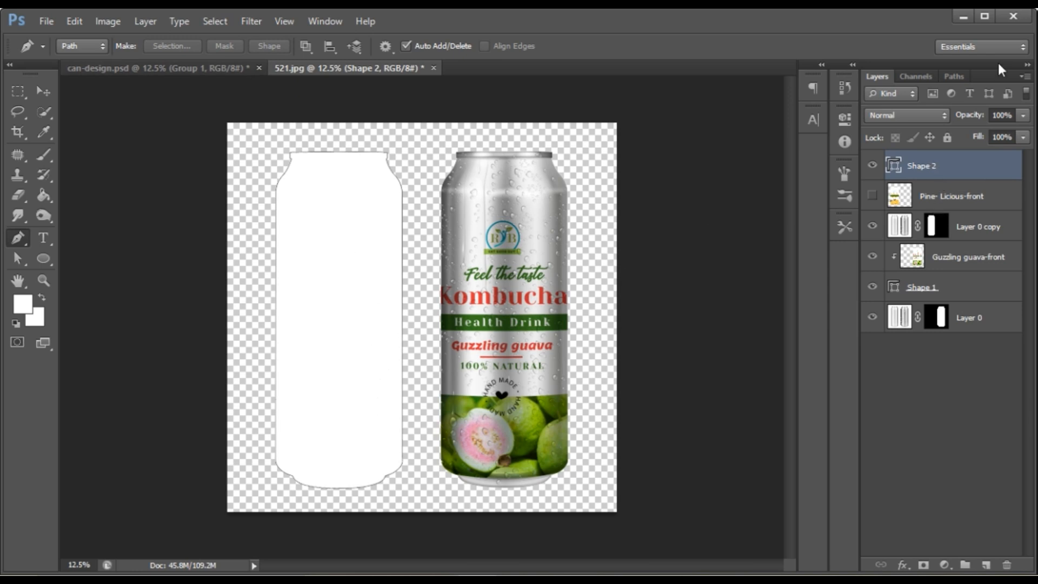
# Show and clip the Pine- Licious-front layer above Shape 2, and set Shape 2's blend mode to Multiply
pyautogui.click(872, 198)
pyautogui.moveTo(996, 201); pyautogui.dragTo(972, 173)
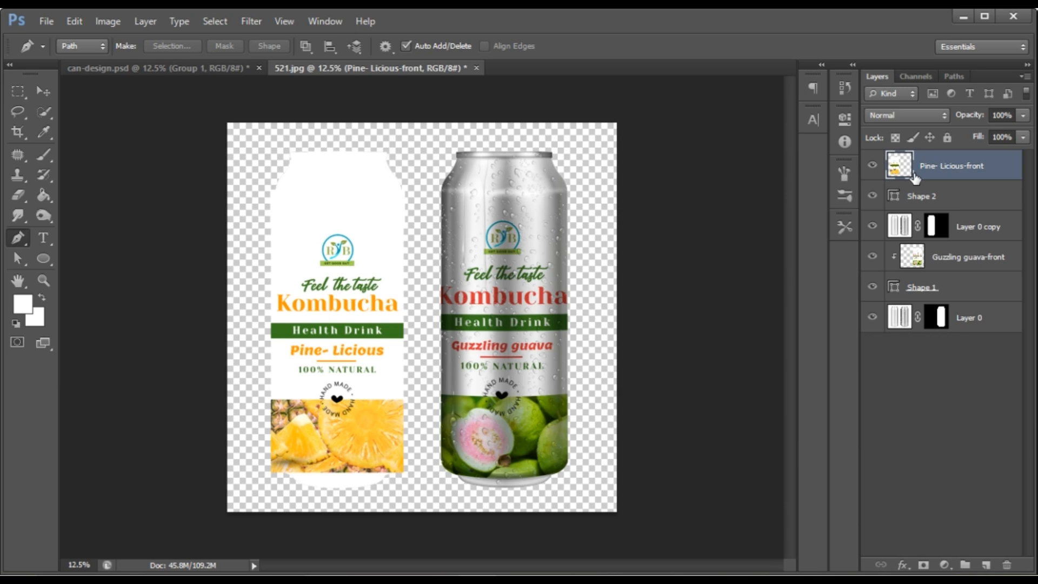
pyautogui.rightClick(998, 159)
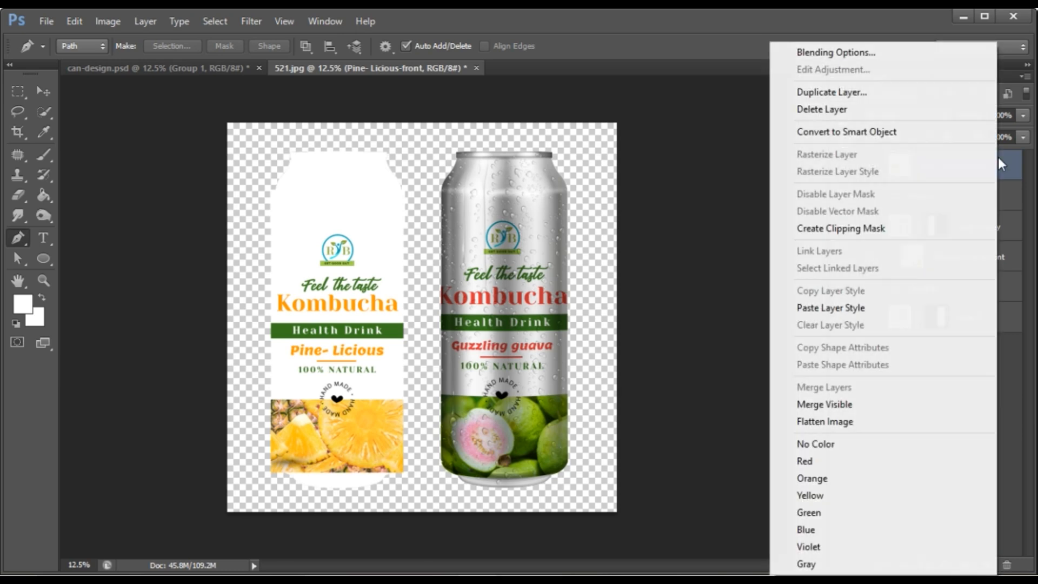
pyautogui.click(863, 229)
pyautogui.click(913, 115)
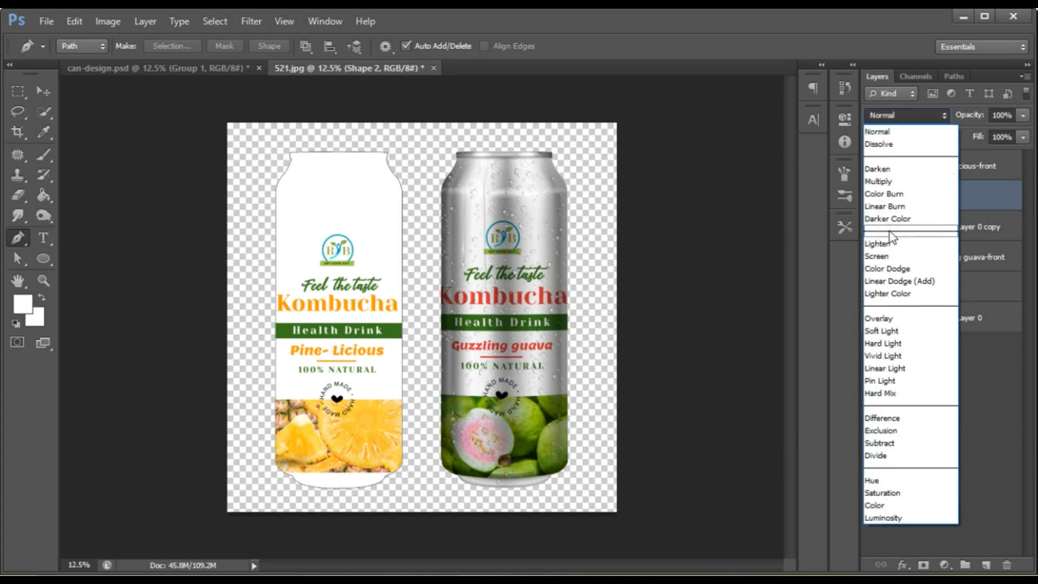
pyautogui.click(878, 181)
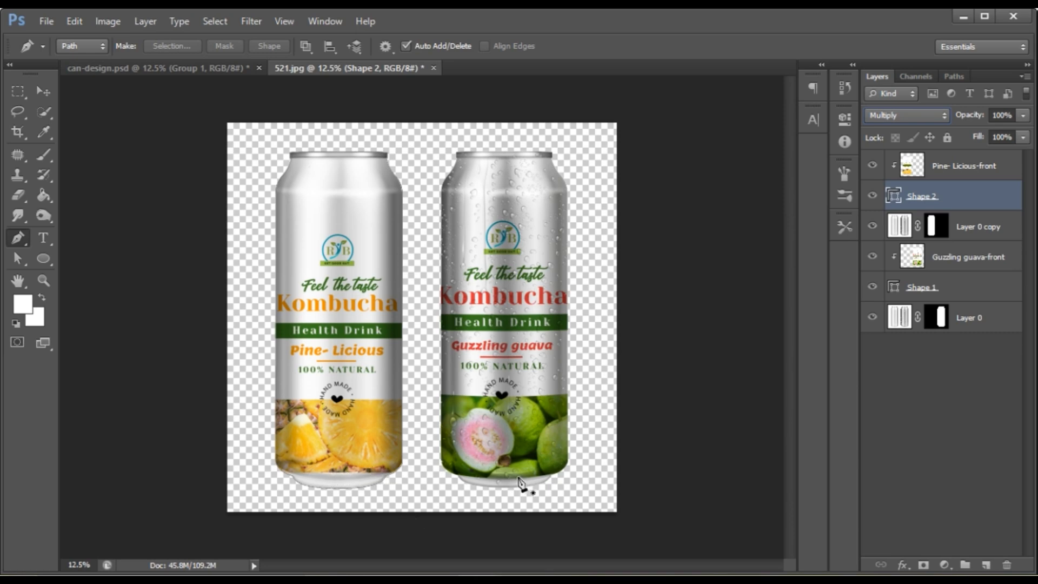
# Warp the Pine- Licious-front label, pulling its inner curve points slightly downward to follow the plain can's rounded surface
pyautogui.hotkey('ctrl', '+')
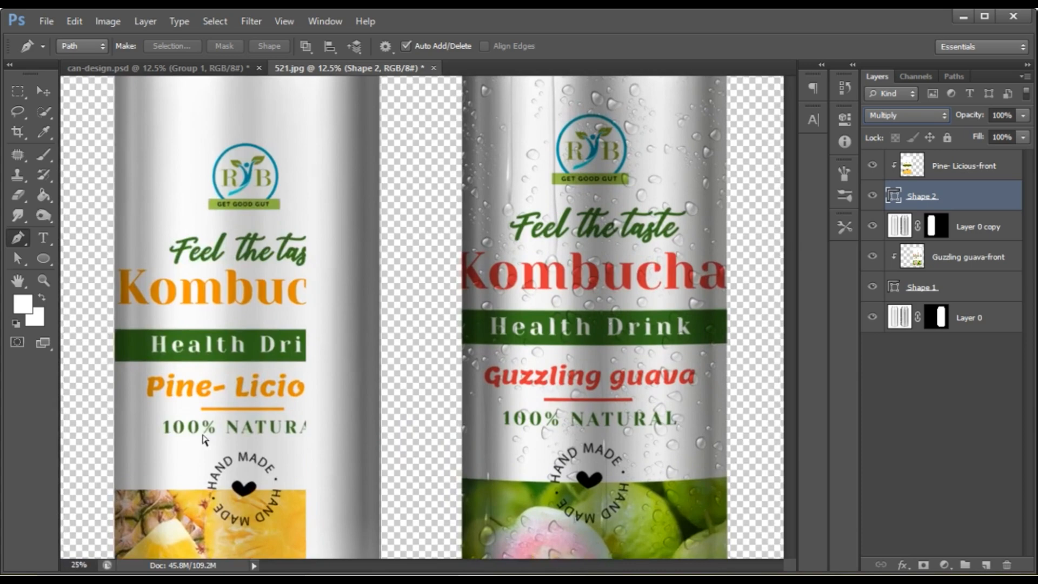
pyautogui.hotkey('ctrl', '+')
pyautogui.moveTo(540, 567); pyautogui.dragTo(464, 565)
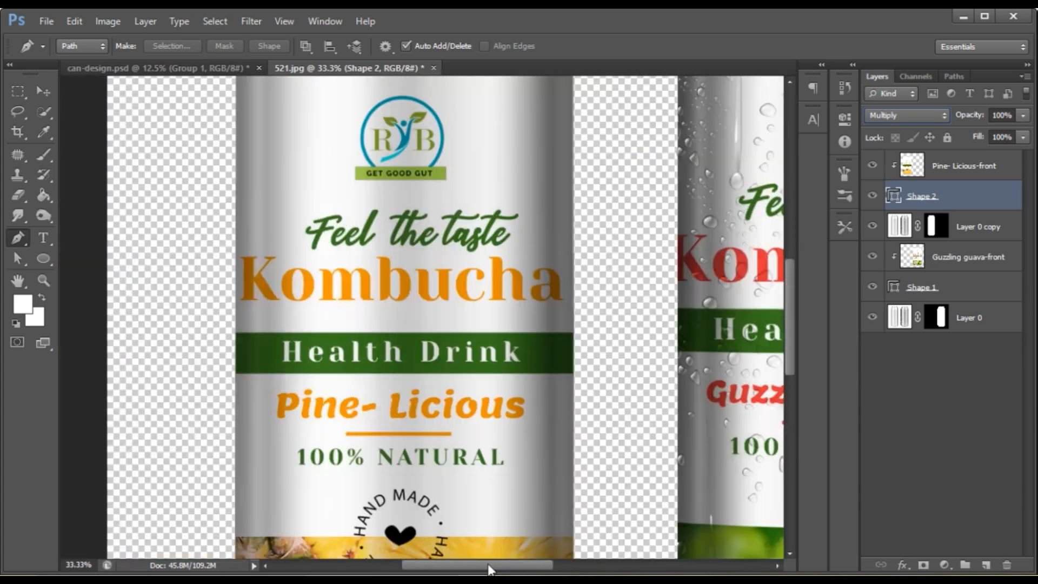
pyautogui.moveTo(790, 330); pyautogui.dragTo(789, 404)
pyautogui.click(1000, 174)
pyautogui.hotkey('ctrl', 't')
pyautogui.rightClick(507, 285)
pyautogui.click(542, 402)
pyautogui.moveTo(607, 431); pyautogui.dragTo(605, 446)
pyautogui.moveTo(487, 432); pyautogui.dragTo(490, 447)
pyautogui.moveTo(727, 431); pyautogui.dragTo(766, 378)
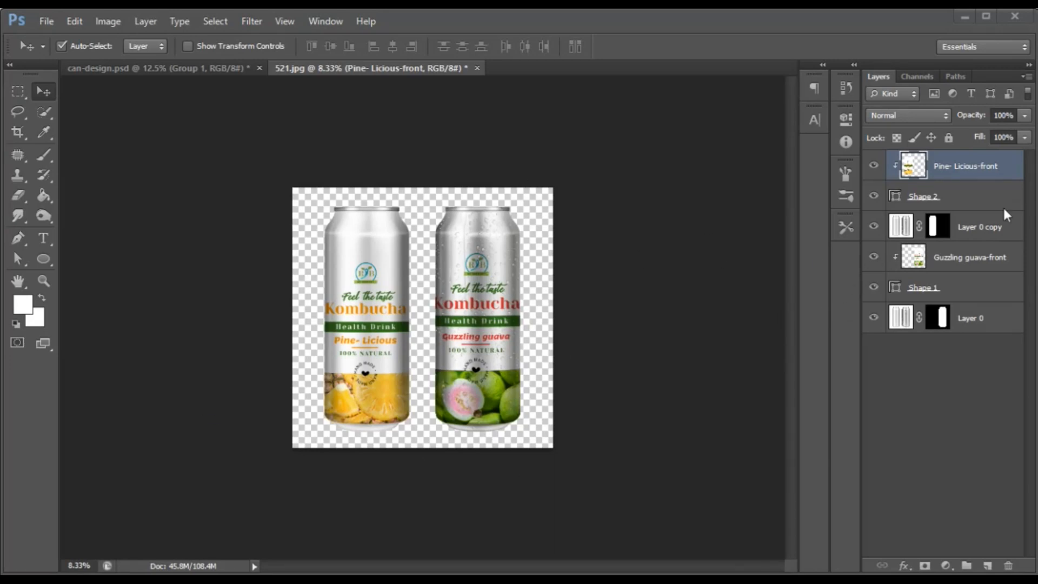
# Draw a white rectangle about 4192 by 4048 px covering the whole canvas and place its layer beneath all the others
pyautogui.click(43, 258)
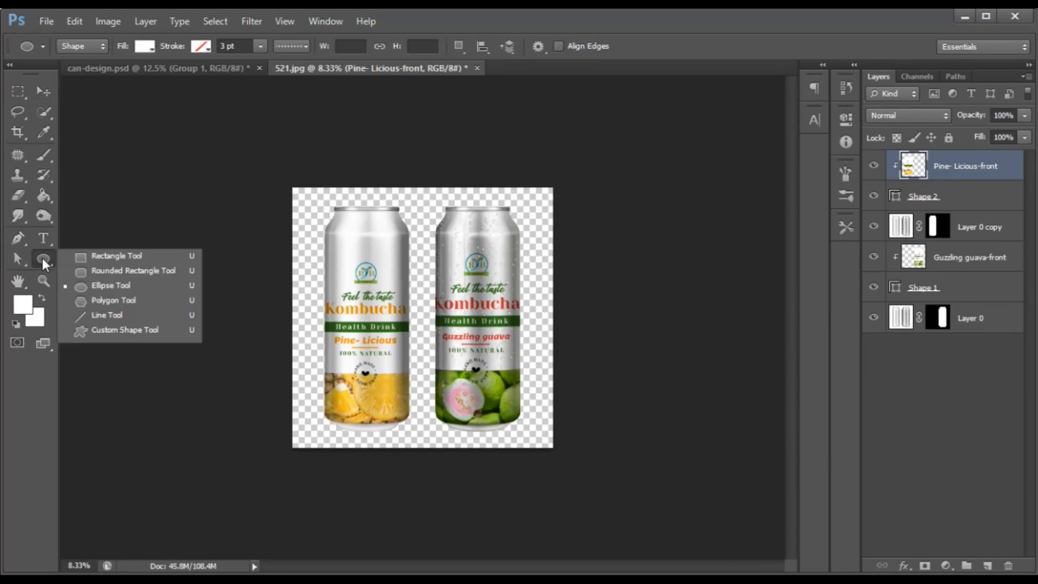
pyautogui.click(116, 256)
pyautogui.moveTo(287, 187); pyautogui.dragTo(560, 449)
pyautogui.moveTo(989, 168); pyautogui.dragTo(977, 382)
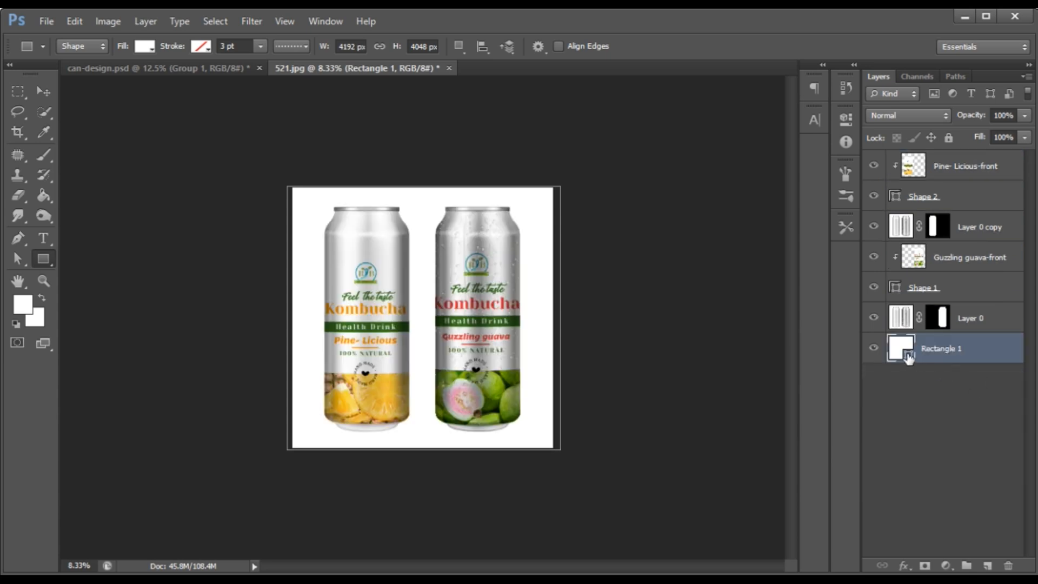
# Set the fill of the Rectangle 1 background to the pale green c7dec0
pyautogui.doubleClick(908, 356)
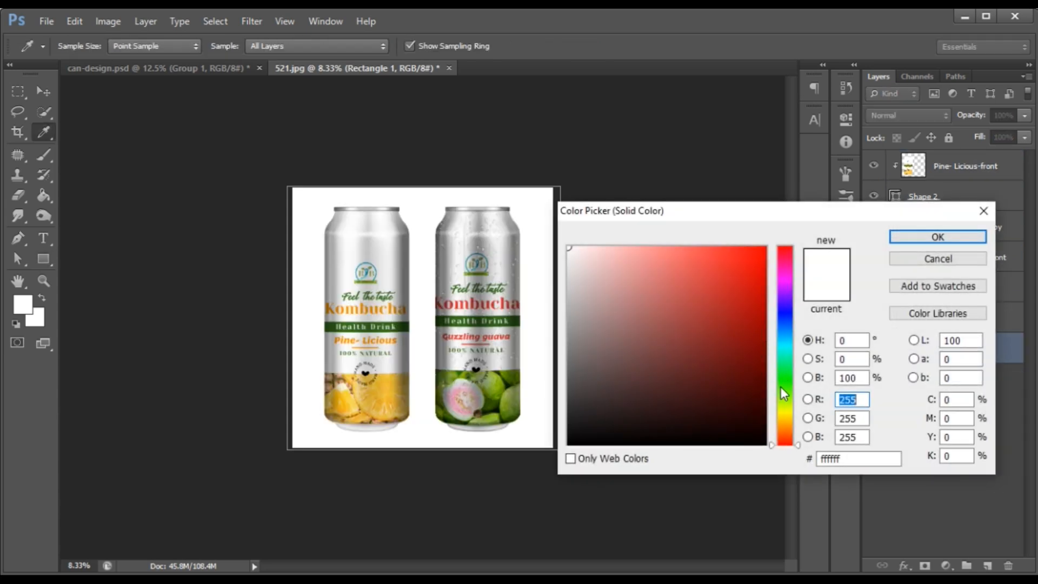
pyautogui.click(781, 387)
pyautogui.click(763, 292)
pyautogui.click(638, 262)
pyautogui.moveTo(637, 262)
pyautogui.mouseDown()
pyautogui.moveTo(616, 248)
pyautogui.moveTo(594, 272)
pyautogui.mouseUp()
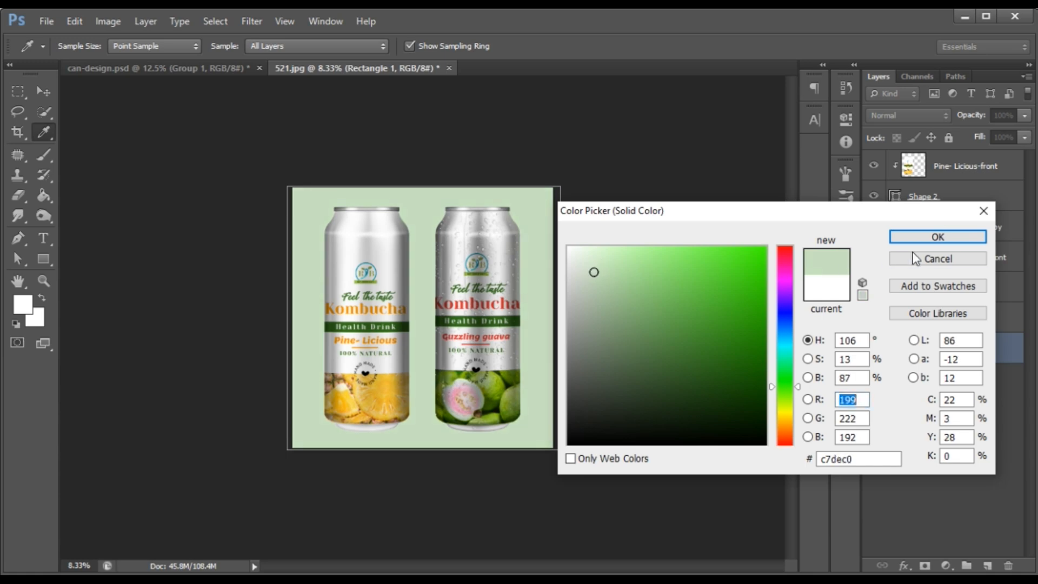
pyautogui.click(915, 238)
pyautogui.hotkey('ctrl', '+')
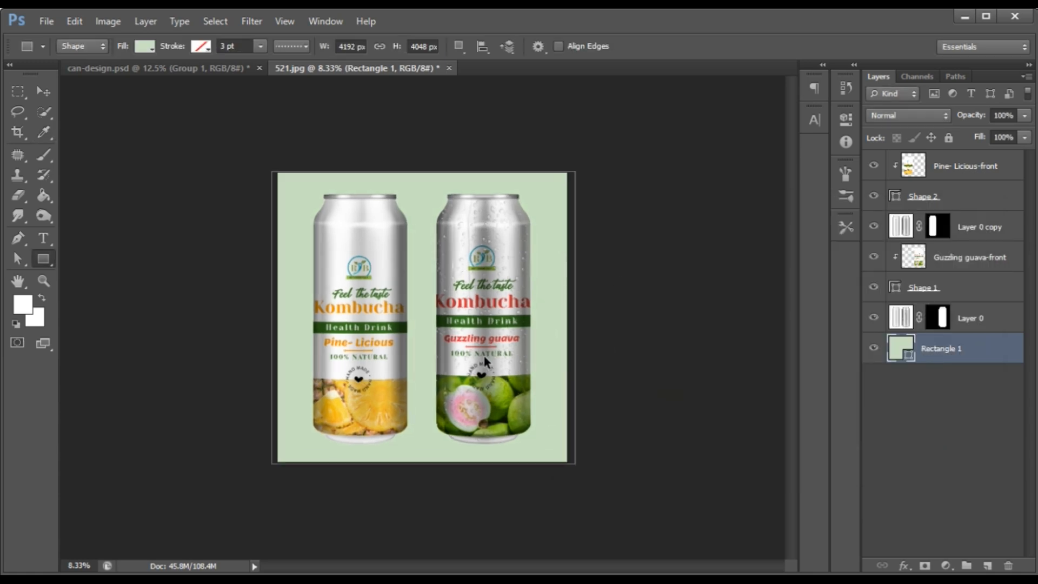
pyautogui.press('v')
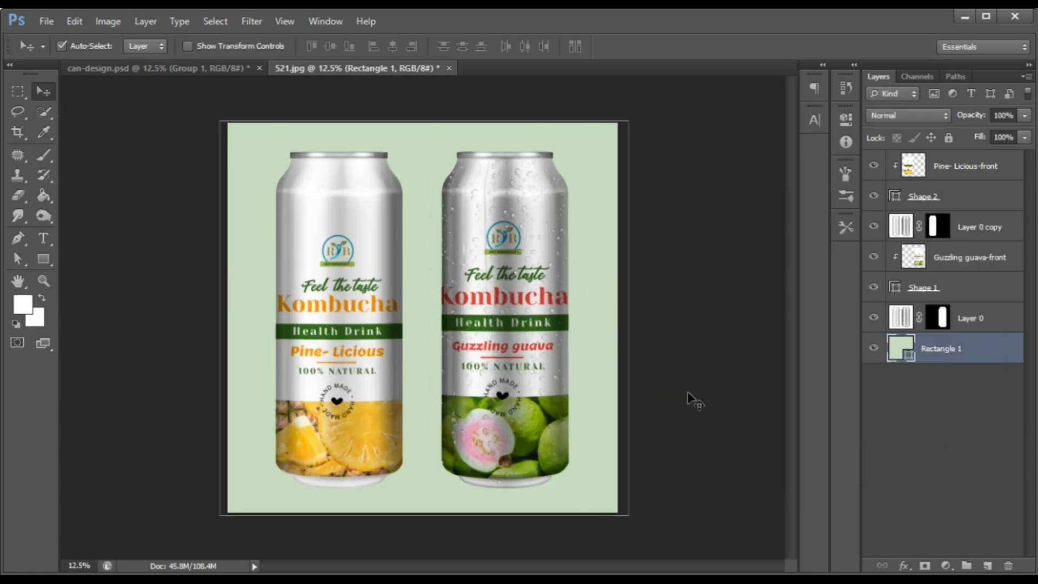
# Compare the 521.jpg mockup with the can-design.psd version and start saving 521.jpg as a new file
pyautogui.click(216, 67)
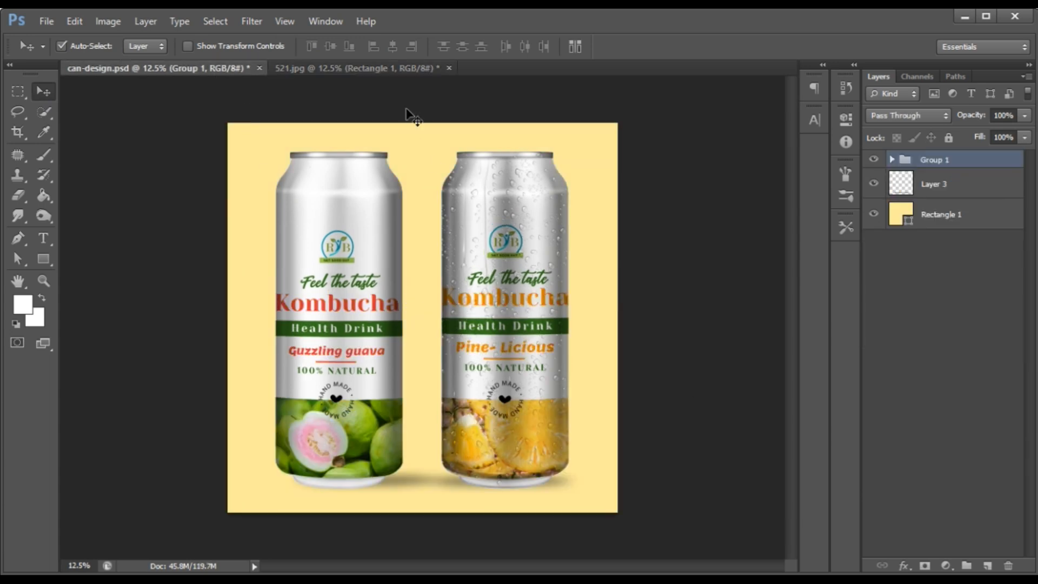
pyautogui.click(352, 68)
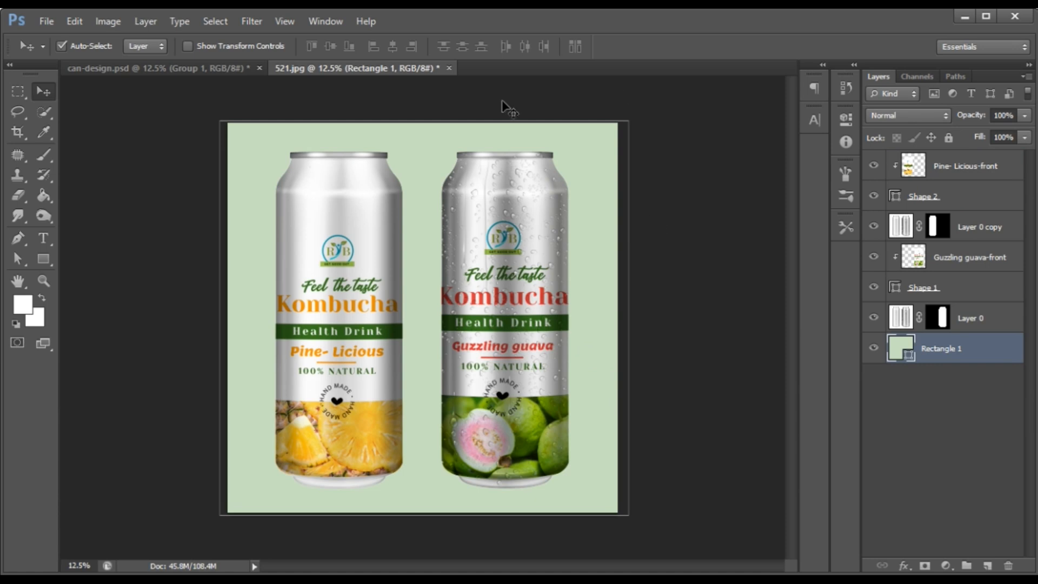
pyautogui.click(47, 21)
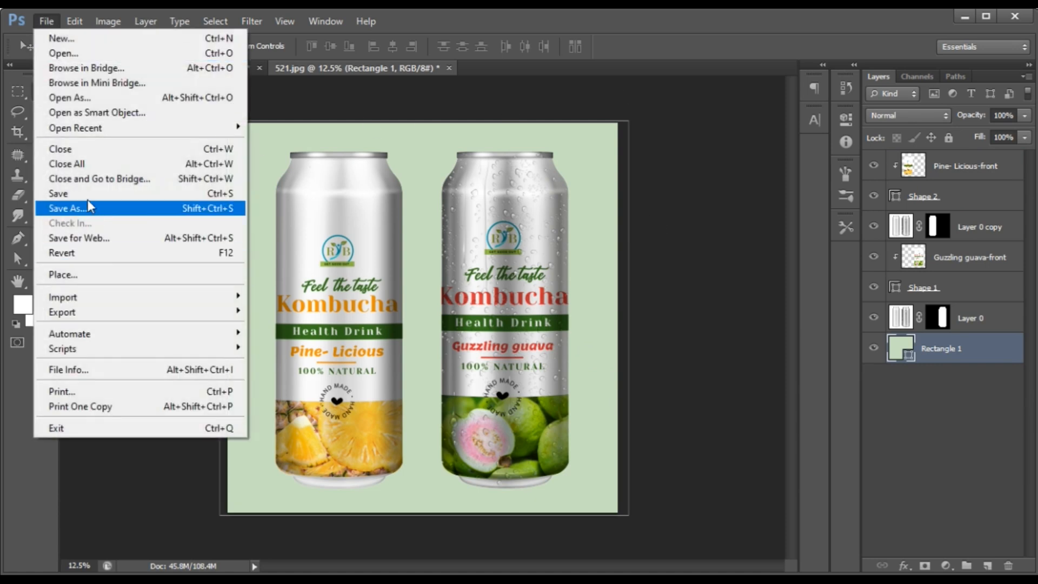